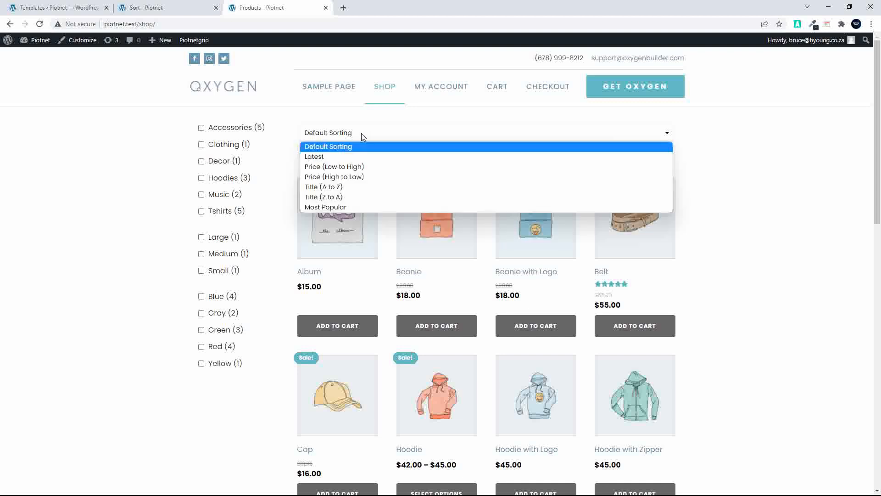
# Sort the shop products by Title (Z to A), and test the price sorting in both directions, ending with Price (High to Low)
pyautogui.click(361, 201)
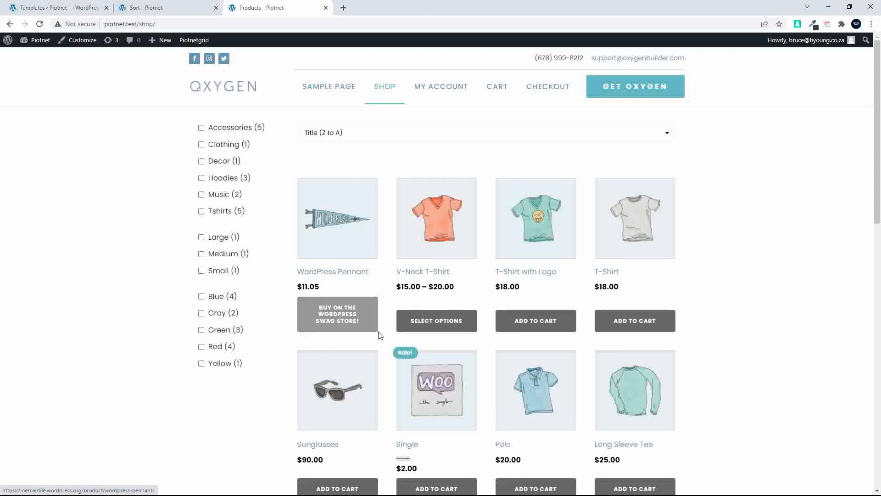
pyautogui.click(347, 136)
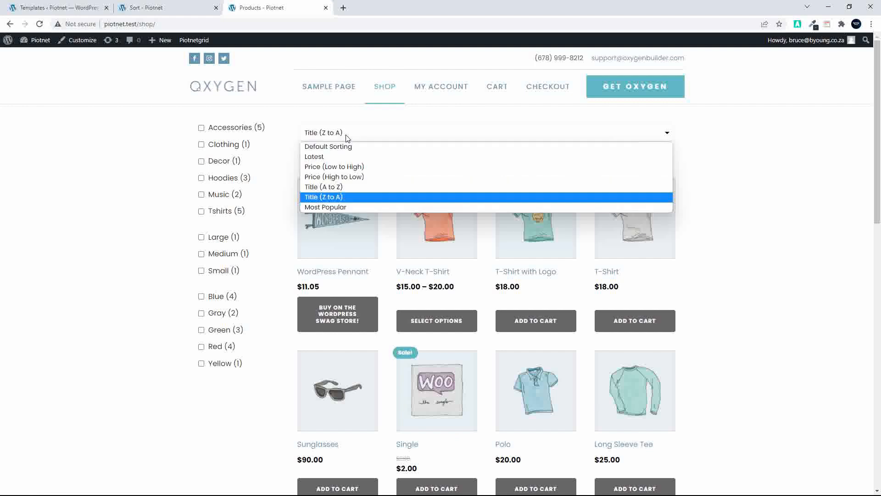
pyautogui.click(351, 167)
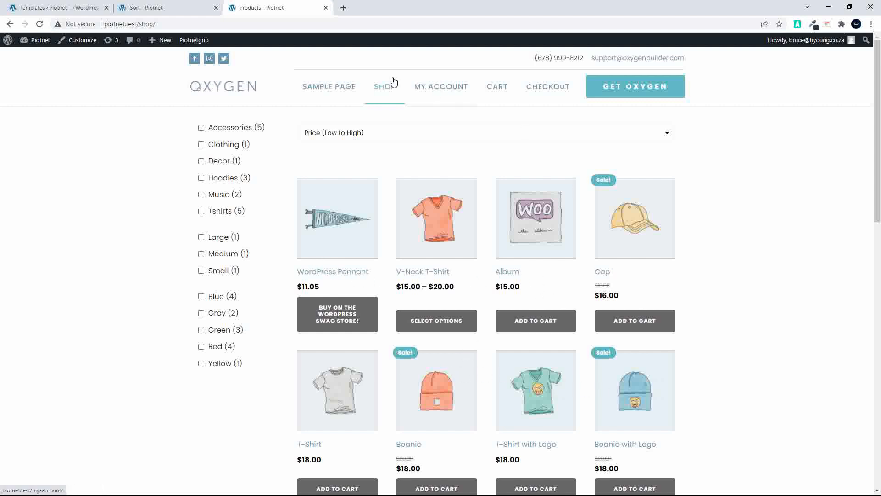
pyautogui.click(326, 135)
pyautogui.click(336, 183)
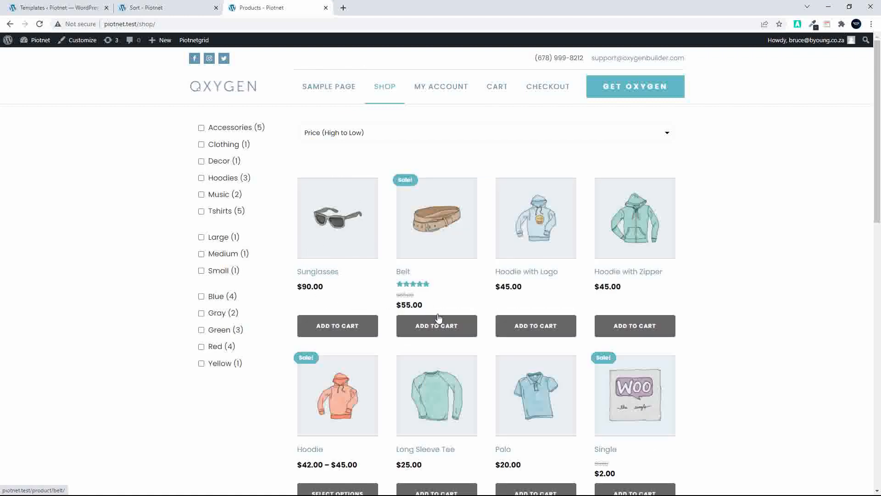
# Test the Latest and Most Popular product orders and return the shop to Default Sorting
pyautogui.click(321, 132)
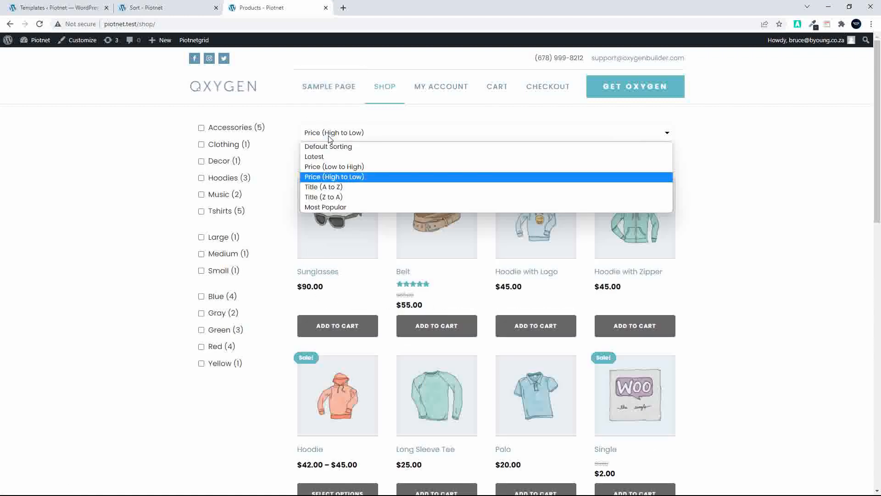
pyautogui.click(324, 157)
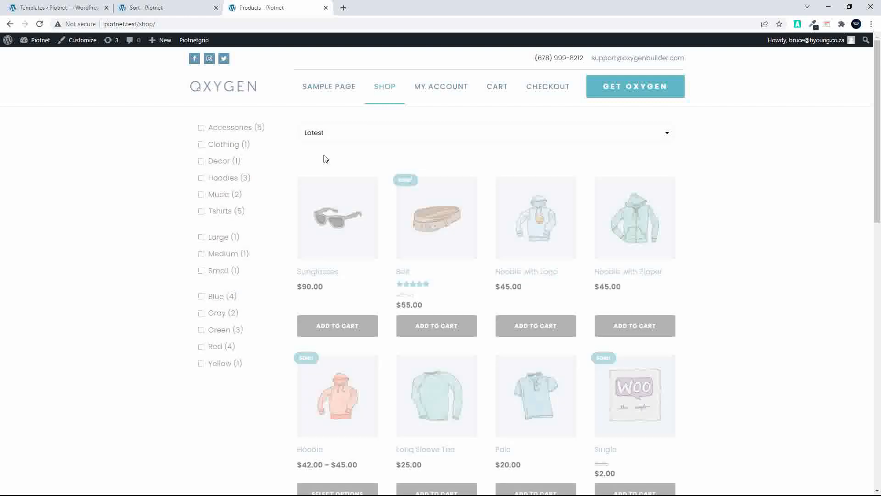
pyautogui.click(349, 137)
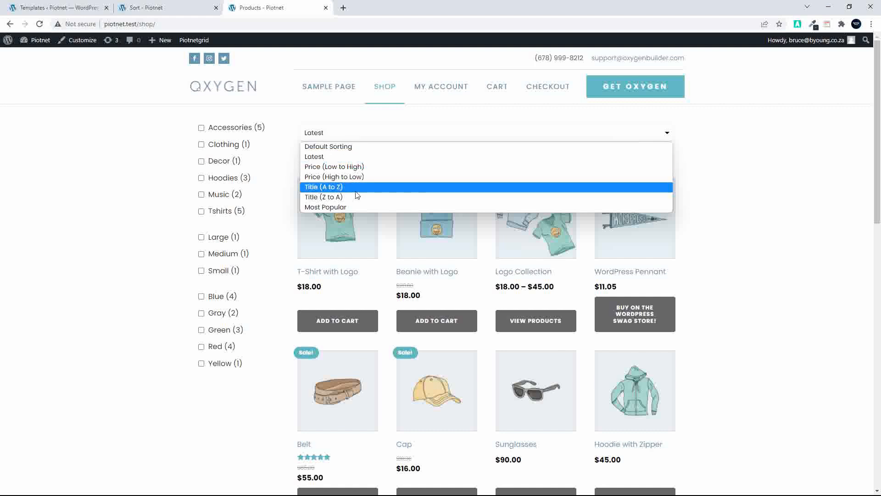
pyautogui.click(358, 207)
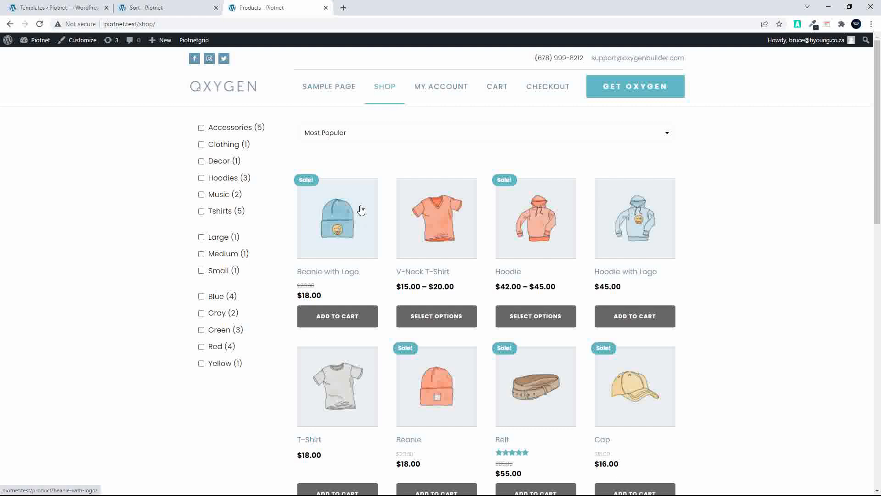
pyautogui.click(342, 135)
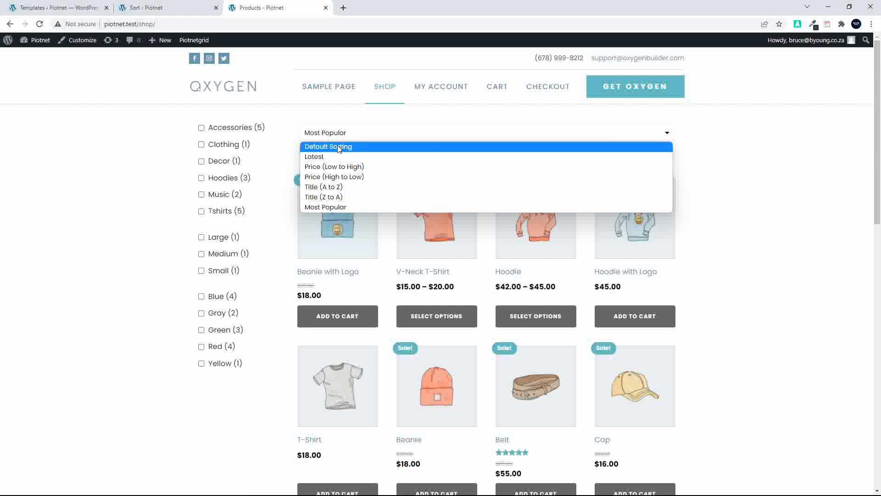
pyautogui.click(339, 147)
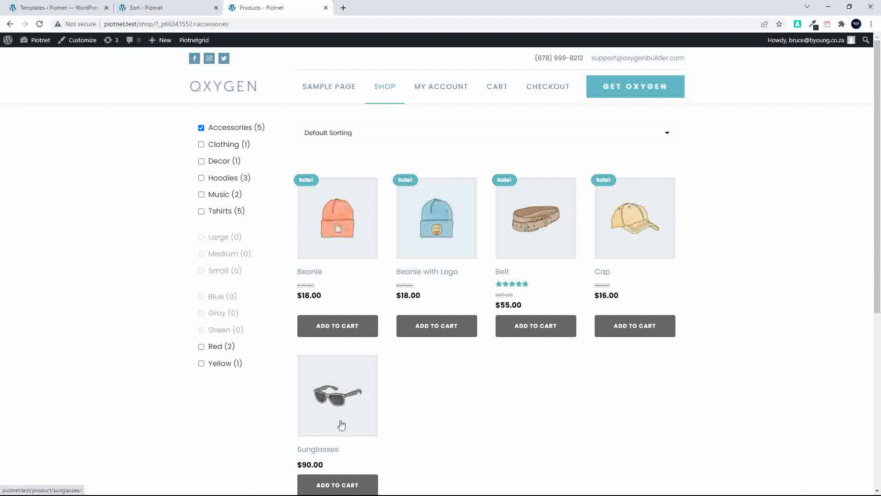
# With the Accessories filter active, test sorting by Title (Z to A), Price (Low to High) and Price (High to Low)
pyautogui.click(346, 134)
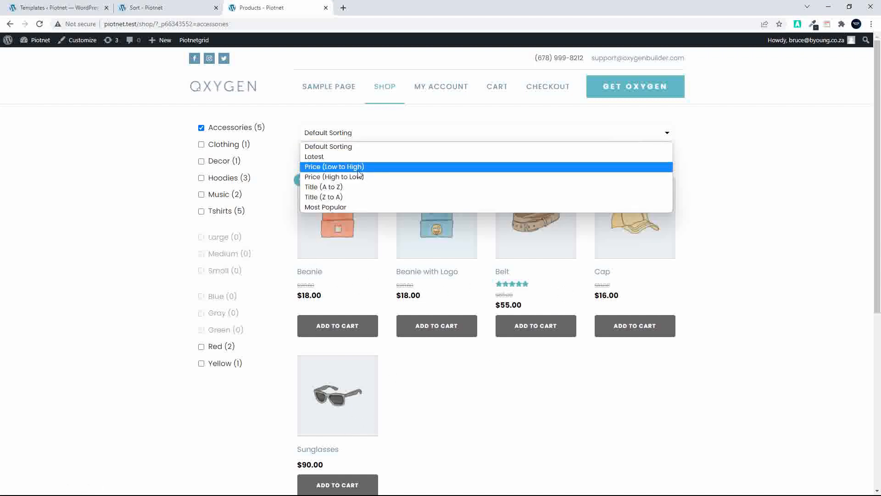
pyautogui.click(354, 195)
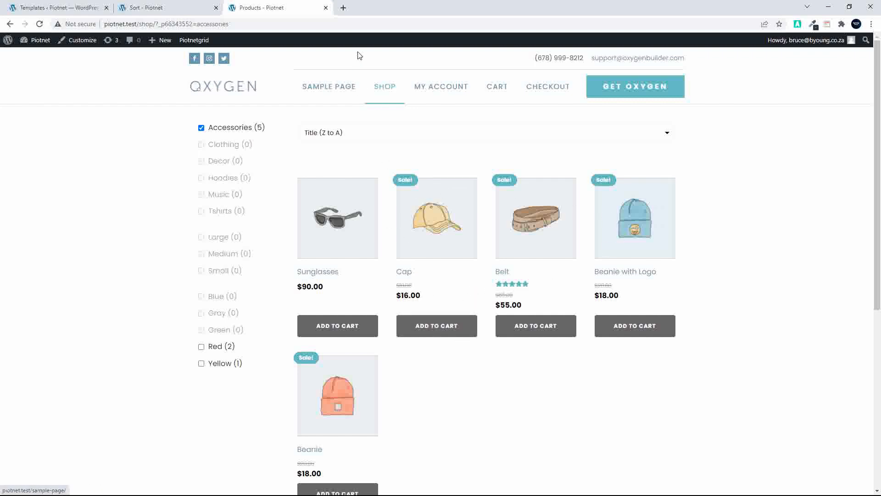
pyautogui.click(358, 136)
pyautogui.click(356, 137)
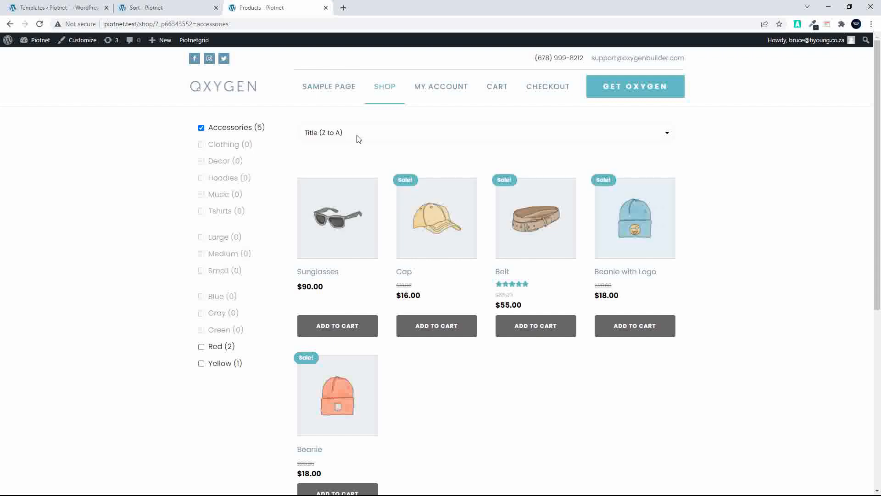
pyautogui.click(358, 139)
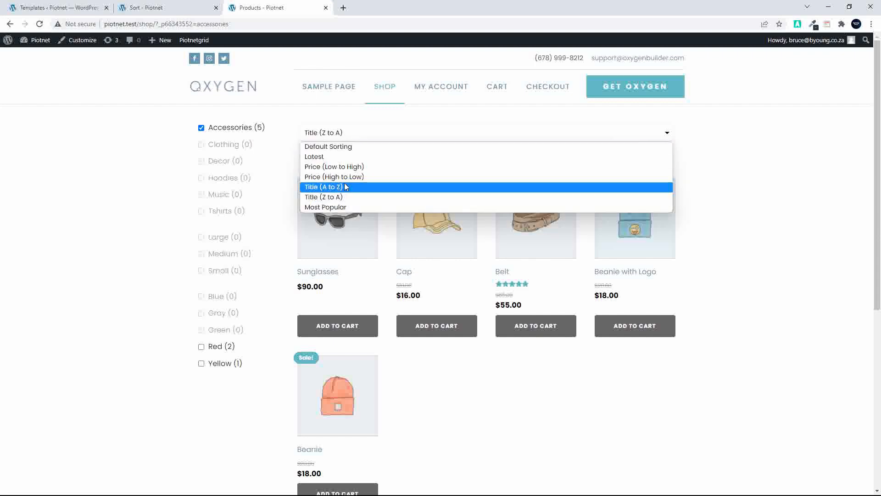
pyautogui.click(352, 167)
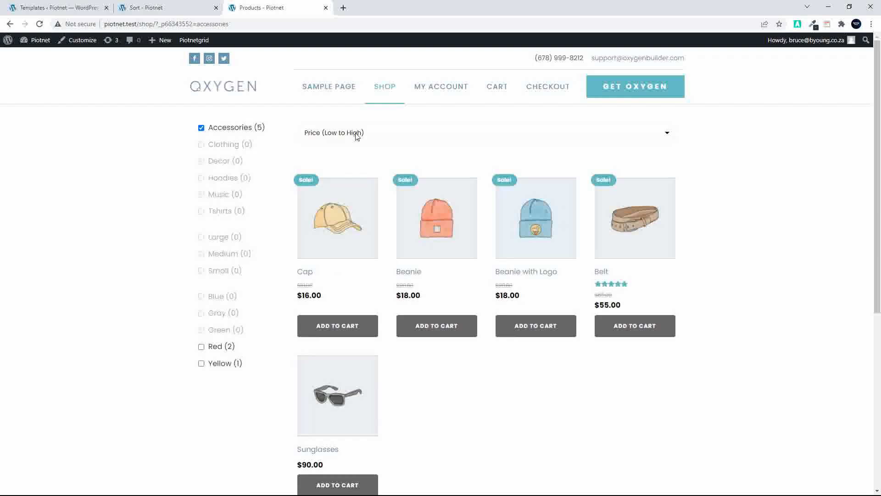
pyautogui.click(361, 137)
pyautogui.click(365, 177)
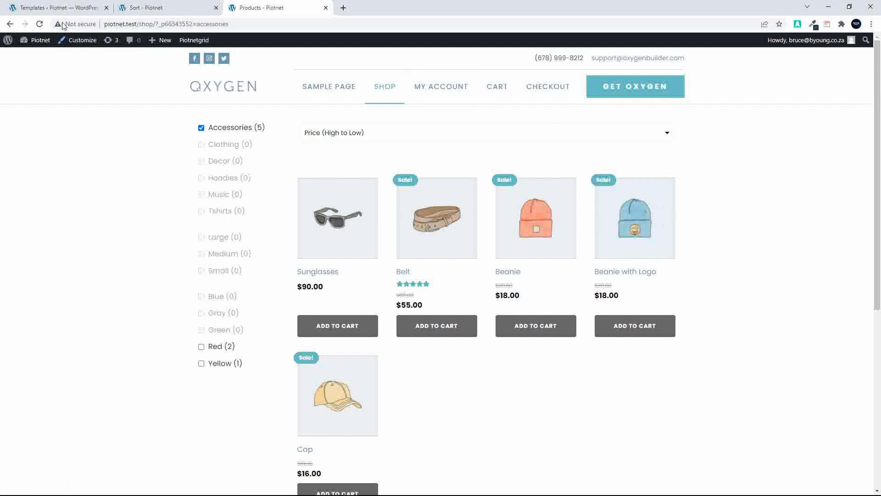
# Open the Shop Archive template for editing with Oxygen from the WordPress templates list
pyautogui.click(54, 8)
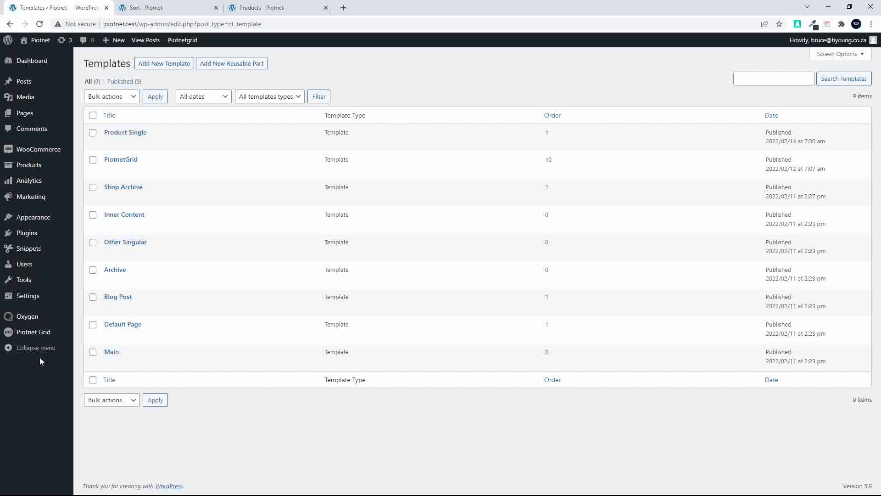
pyautogui.moveTo(26, 340)
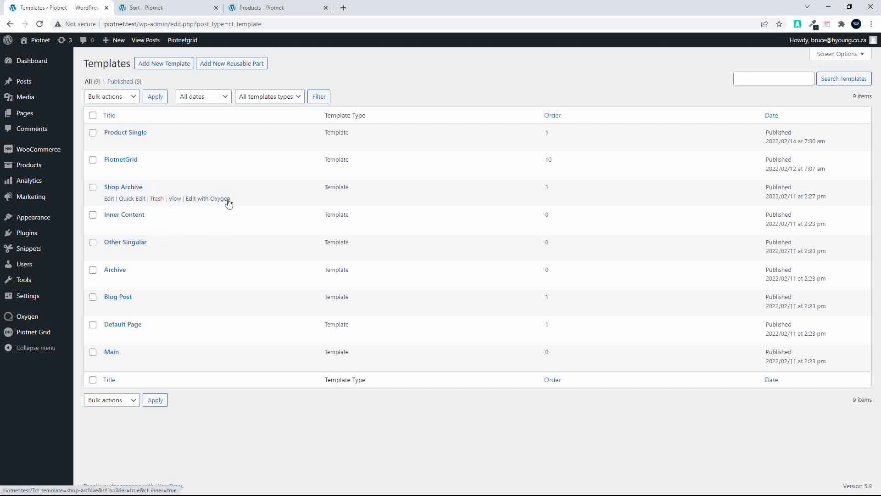
pyautogui.click(218, 201)
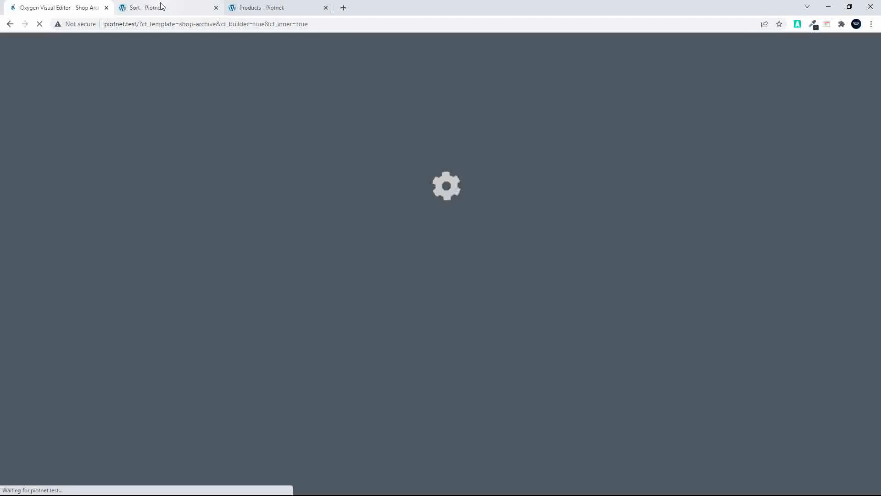
# Switch to the Piotnet Grid editor for the Sort facet and reload the page
pyautogui.click(161, 7)
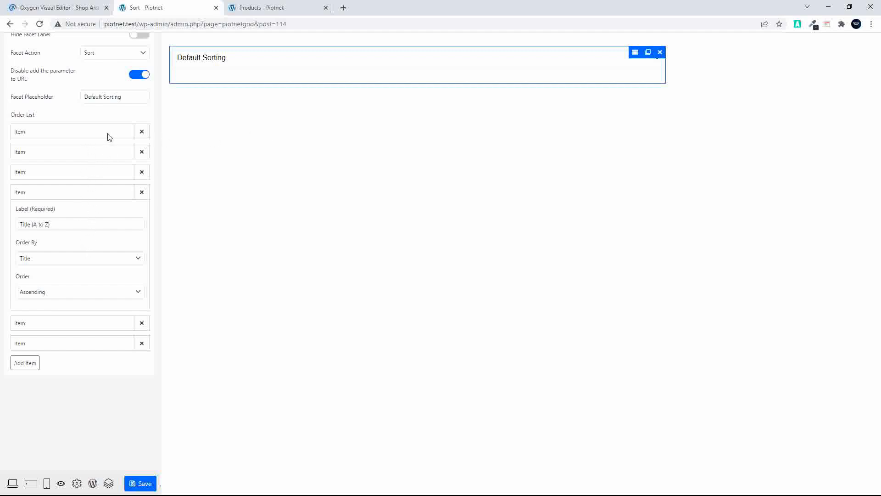
pyautogui.click(53, 6)
pyautogui.click(164, 9)
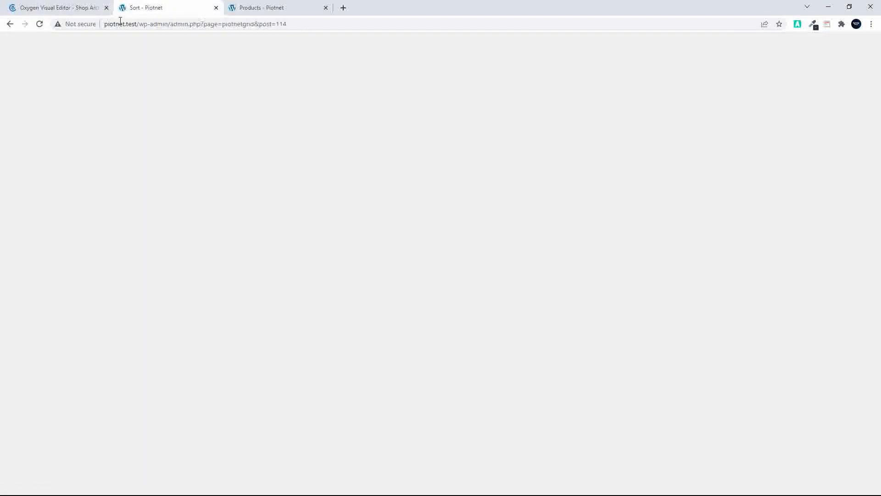
pyautogui.click(39, 24)
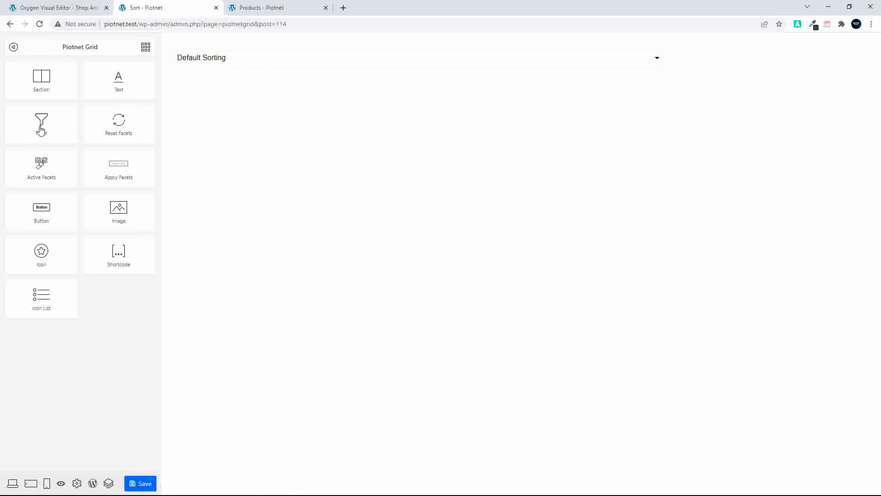
# Add a trial Facet below the existing sorting field, check its Facet Action options and delete it
pyautogui.moveTo(41, 130); pyautogui.dragTo(314, 87)
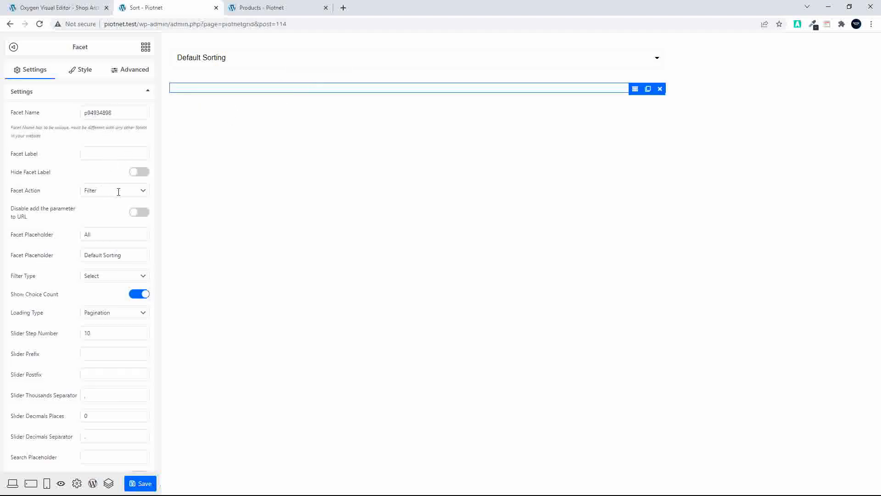
pyautogui.click(138, 191)
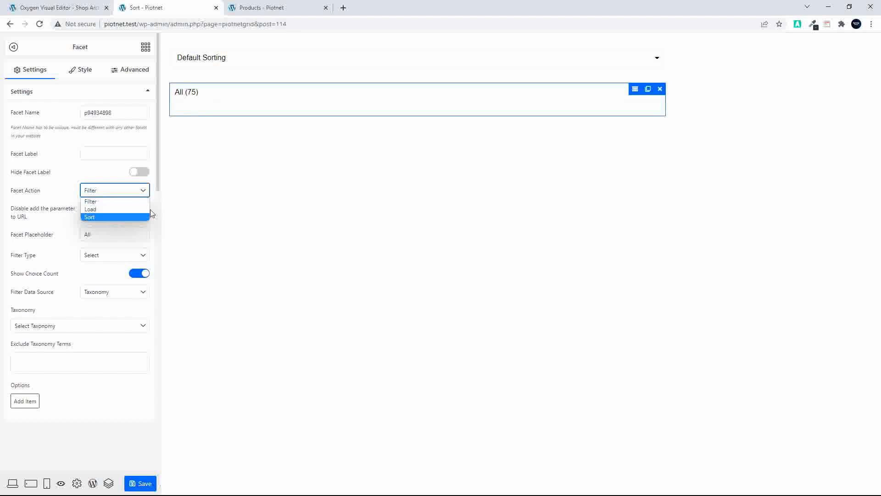
pyautogui.click(660, 89)
pyautogui.click(661, 89)
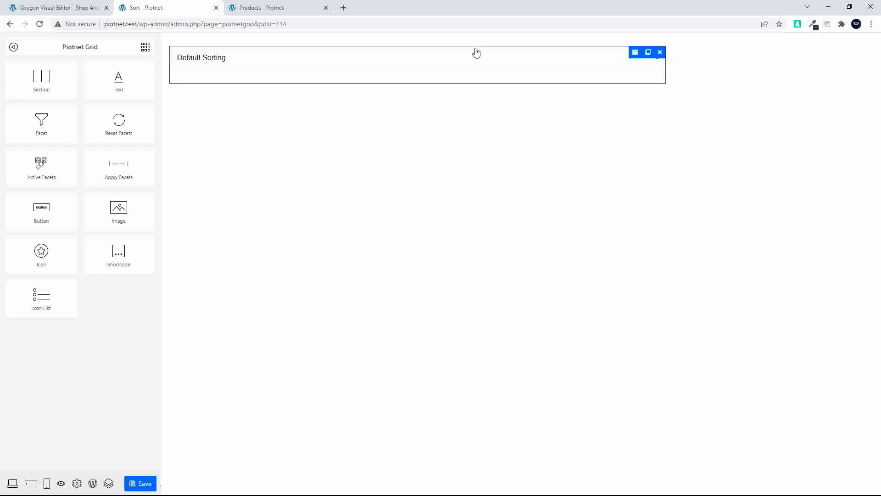
# Select the existing Default Sorting facet and set its Facet Action to Sort
pyautogui.click(461, 61)
pyautogui.click(462, 60)
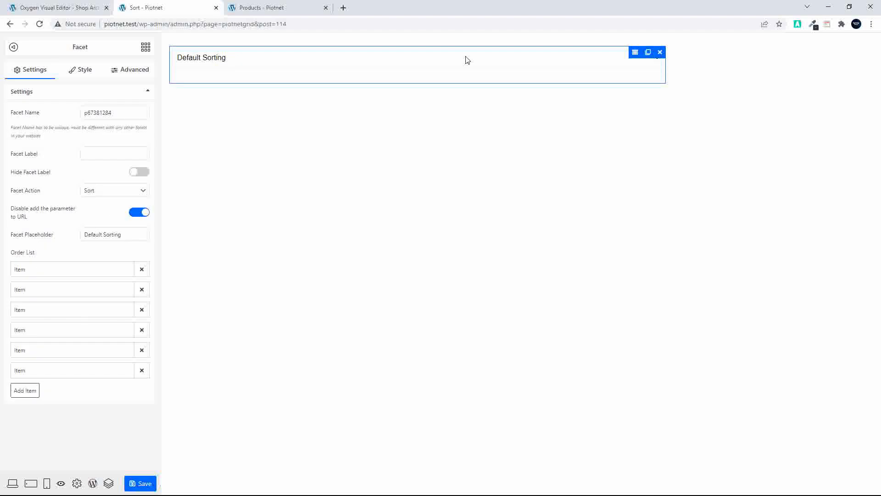
pyautogui.click(132, 191)
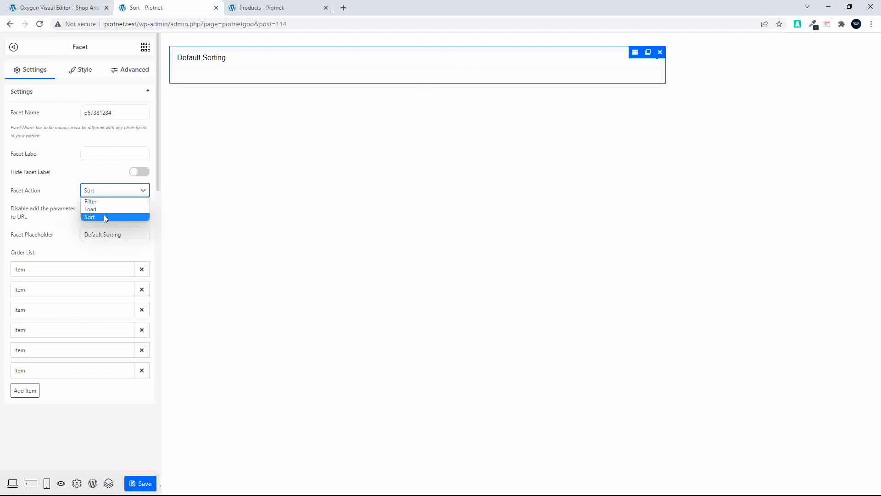
pyautogui.click(104, 218)
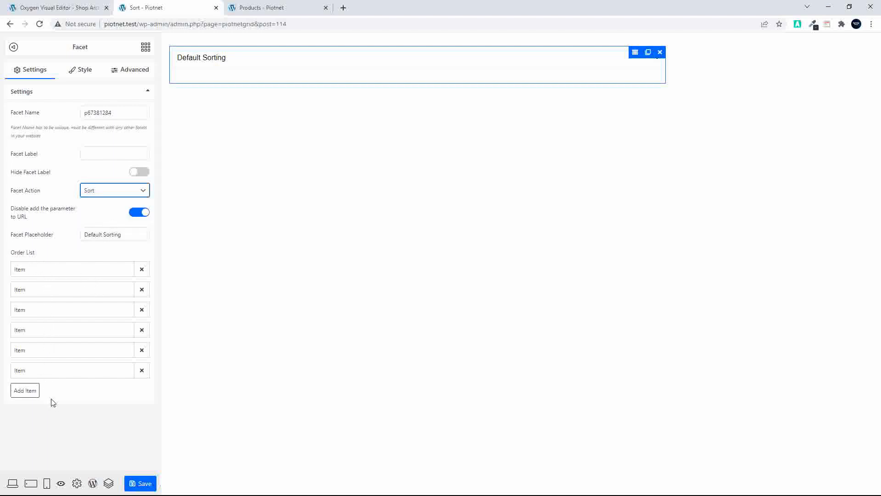
# Review the label, Order By, custom field name and Order settings of each existing item in the facet's Order List
pyautogui.click(37, 275)
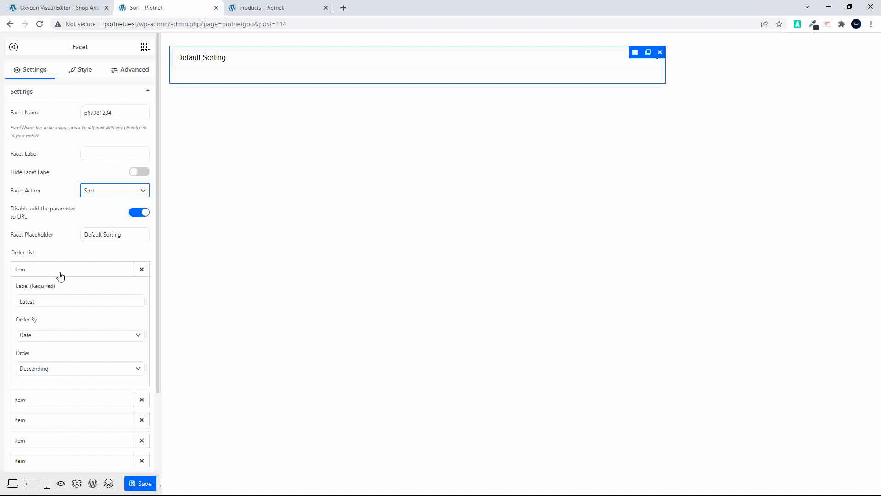
pyautogui.click(51, 400)
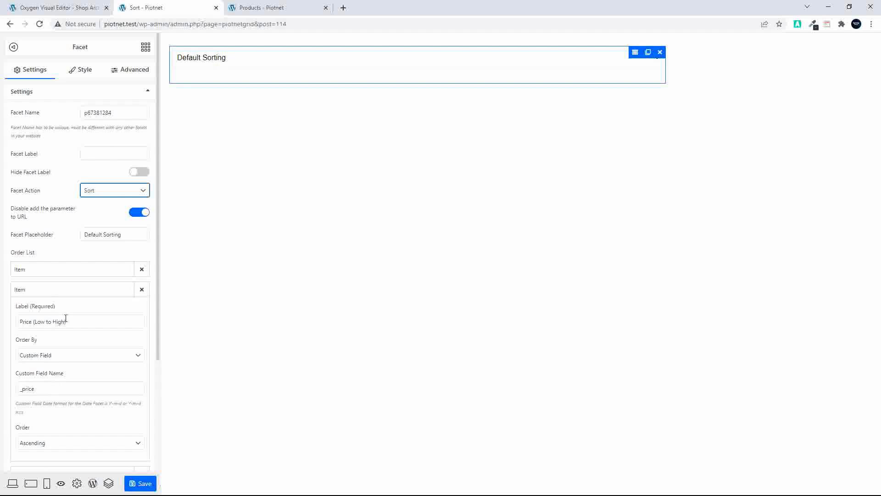
pyautogui.click(42, 388)
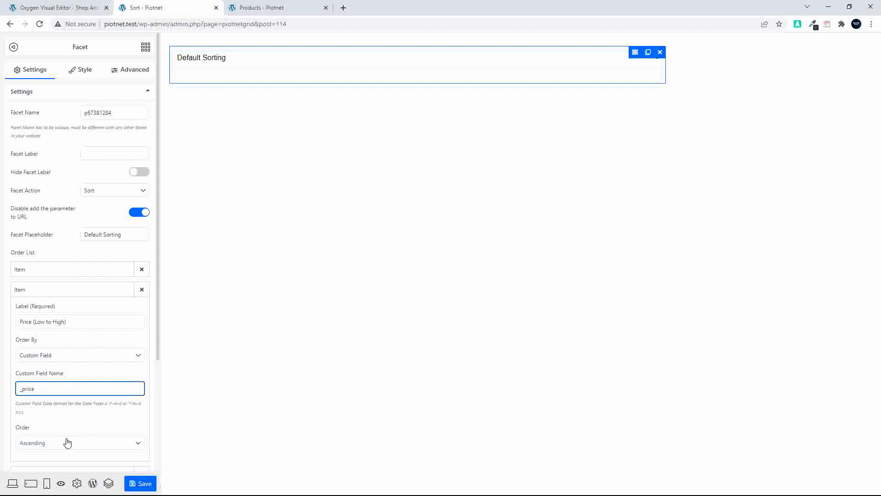
pyautogui.scroll(-3, 67, 445)
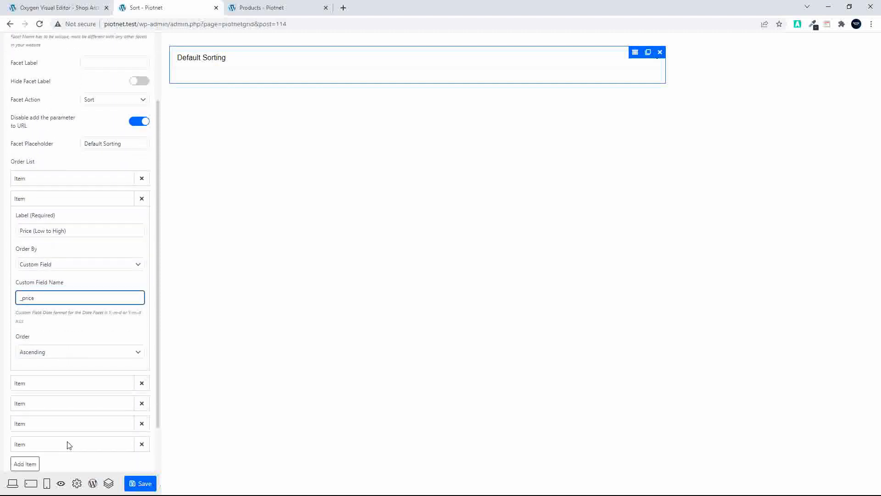
pyautogui.click(55, 353)
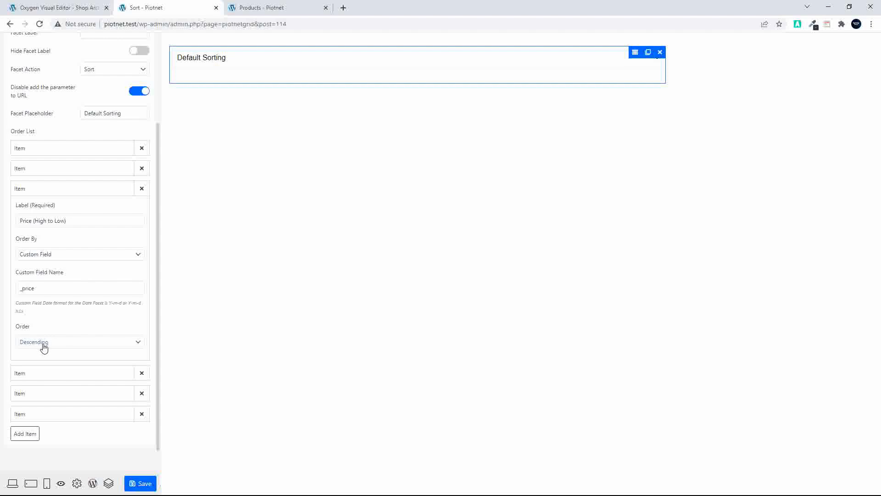
pyautogui.click(53, 373)
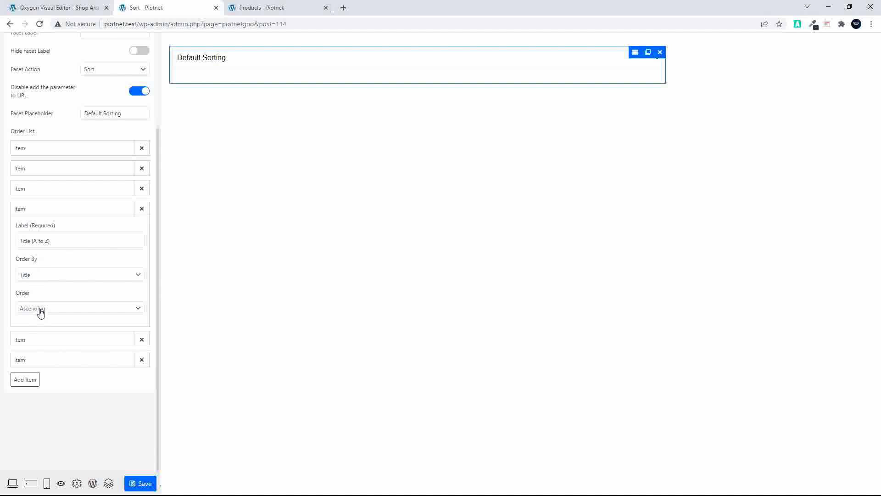
pyautogui.click(105, 339)
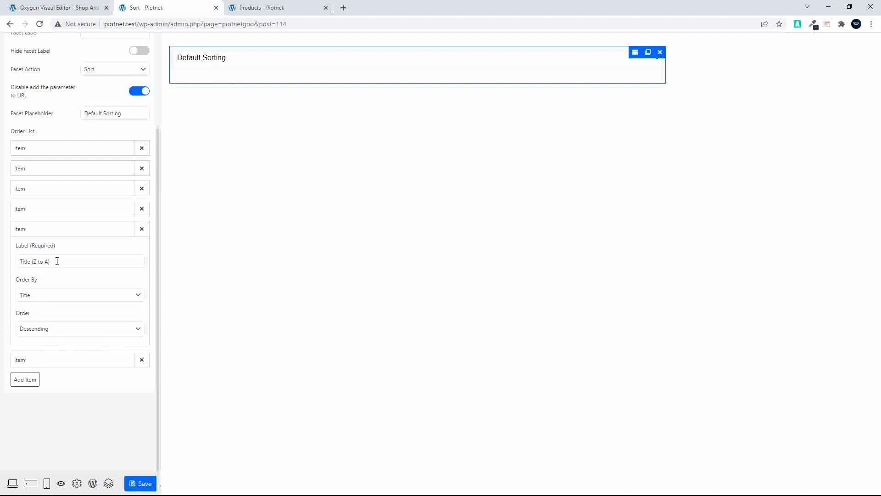
pyautogui.click(46, 297)
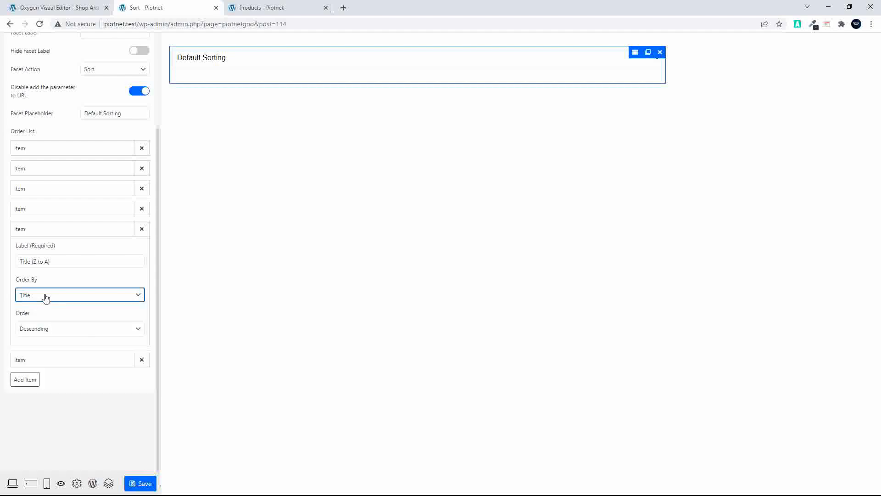
pyautogui.click(69, 364)
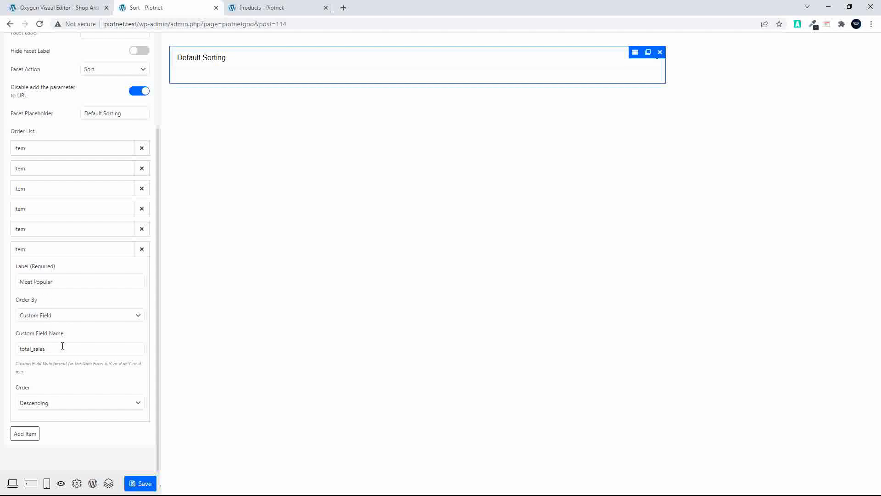
pyautogui.scroll(1, 65, 395)
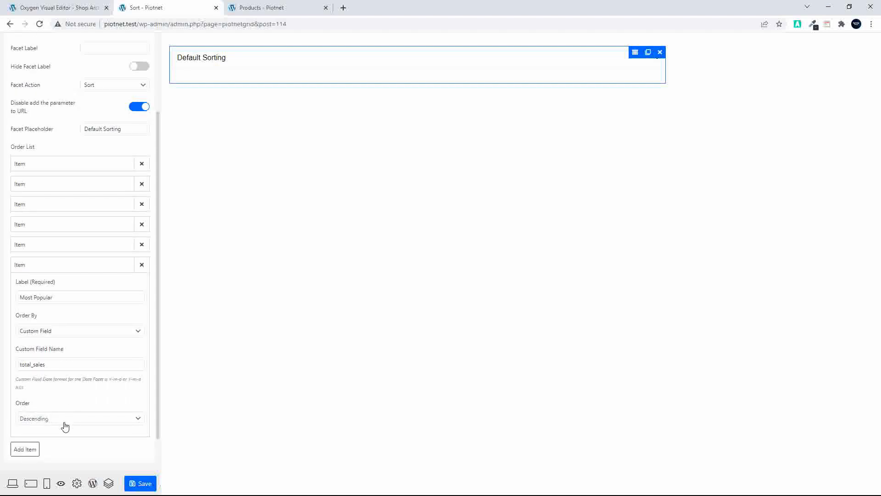
pyautogui.click(36, 266)
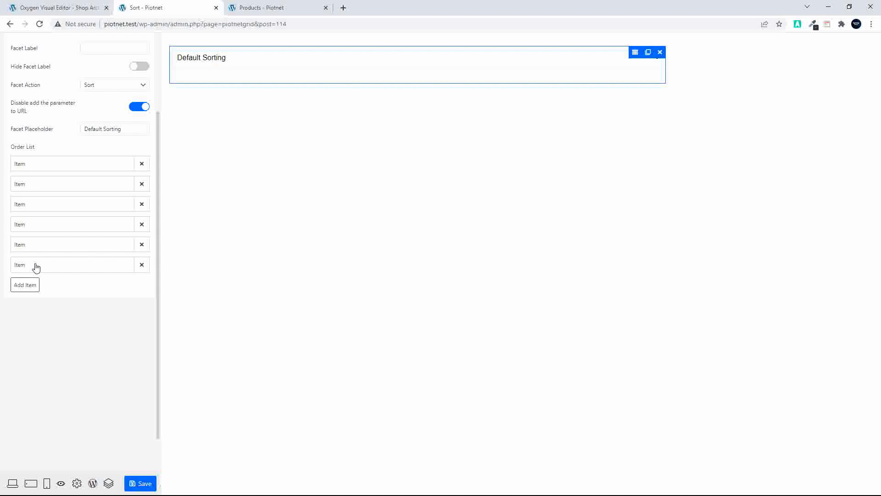
# Add an Order List item labelled Random with Order By set to Random, and save the facet
pyautogui.click(21, 285)
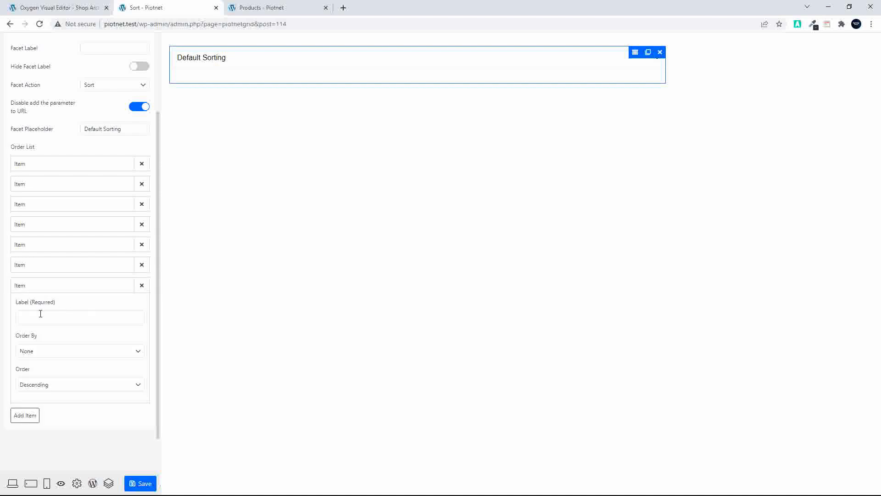
pyautogui.click(54, 352)
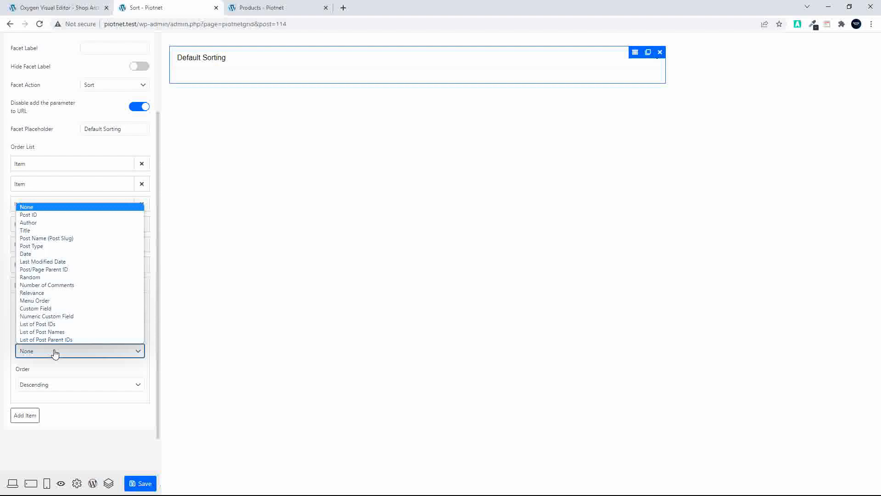
pyautogui.click(55, 353)
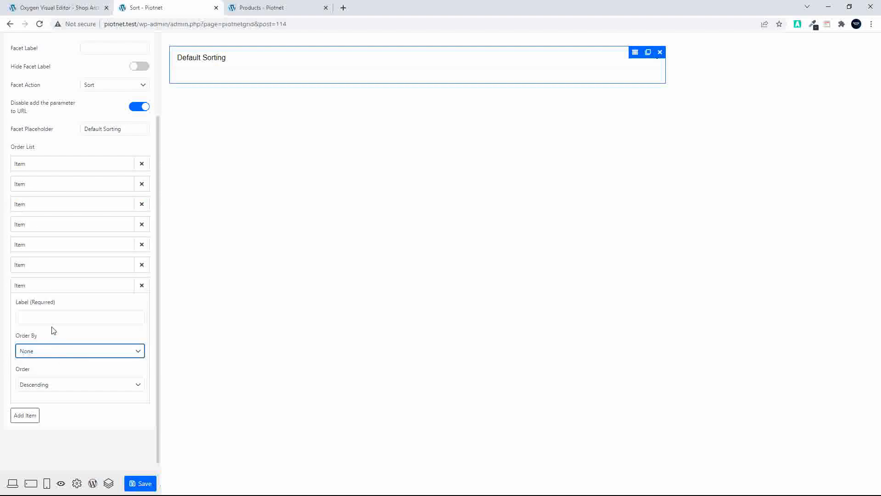
pyautogui.click(58, 317)
pyautogui.write('Random')
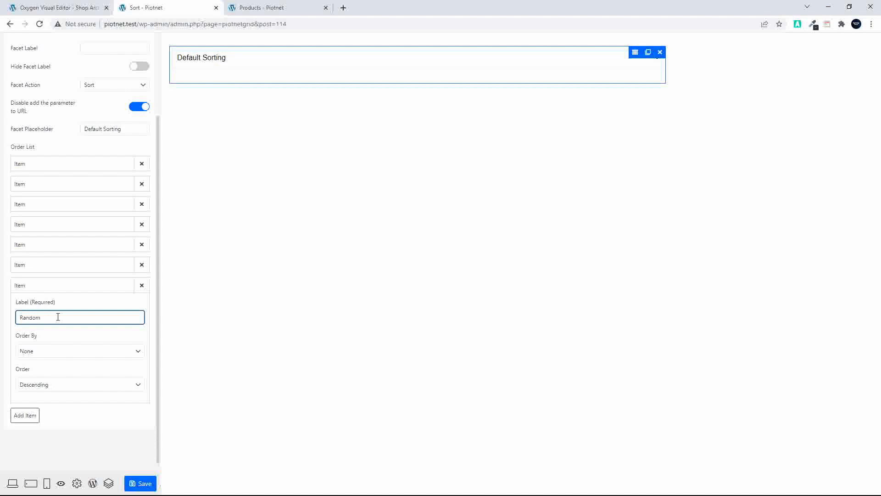
pyautogui.click(43, 354)
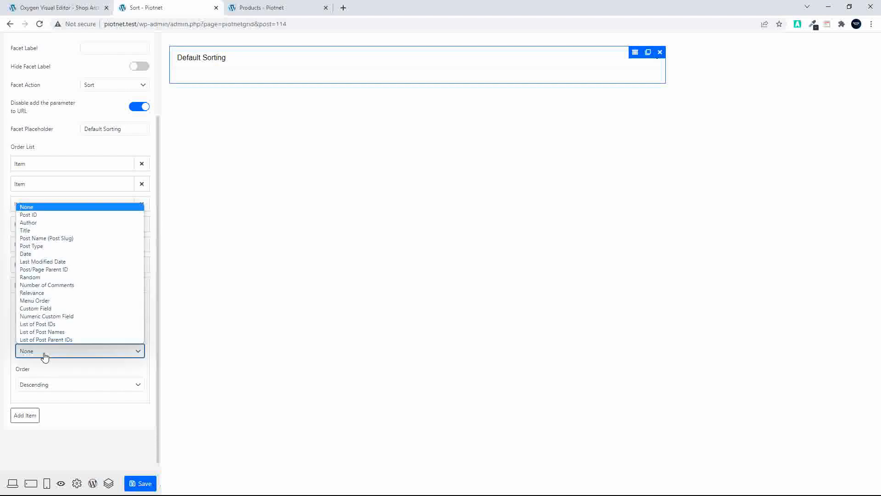
pyautogui.click(51, 277)
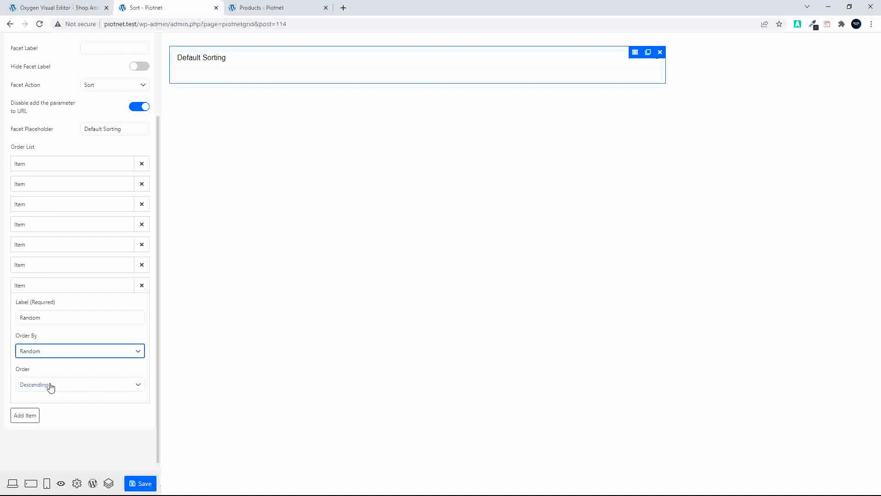
pyautogui.scroll(1, 87, 431)
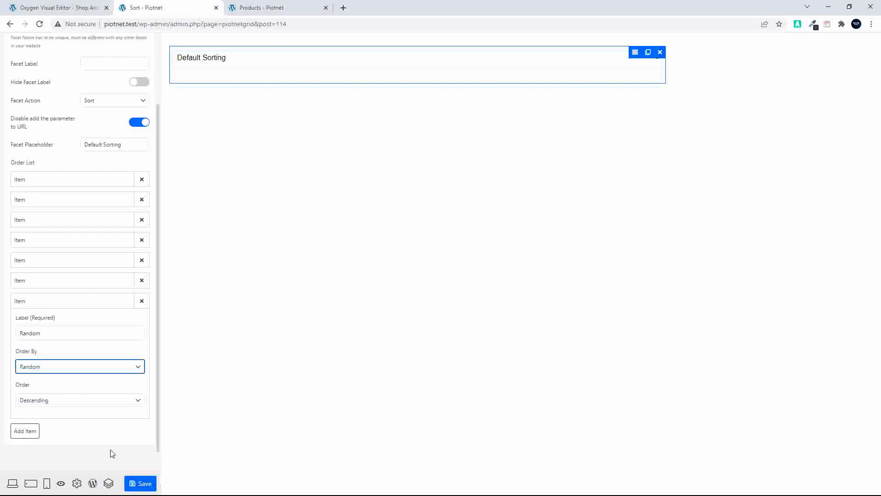
pyautogui.click(141, 485)
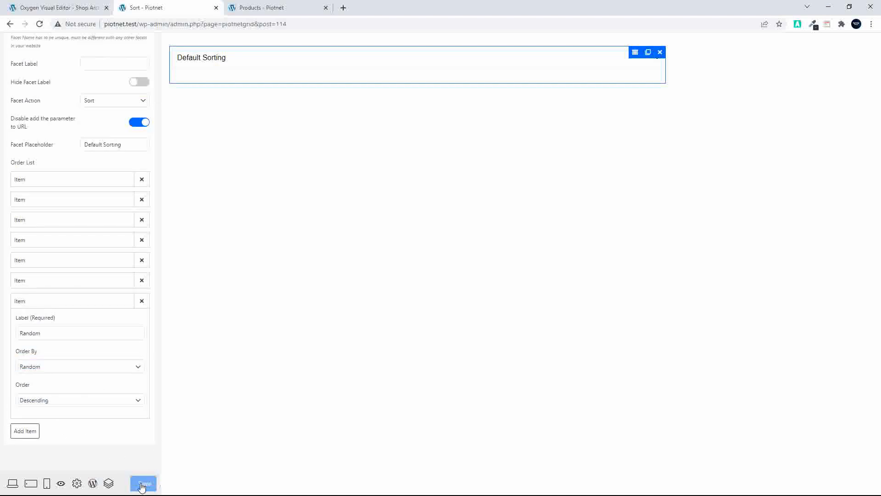
# Switch to the Products shop page, reload it and sort the Accessories products by Random
pyautogui.click(268, 9)
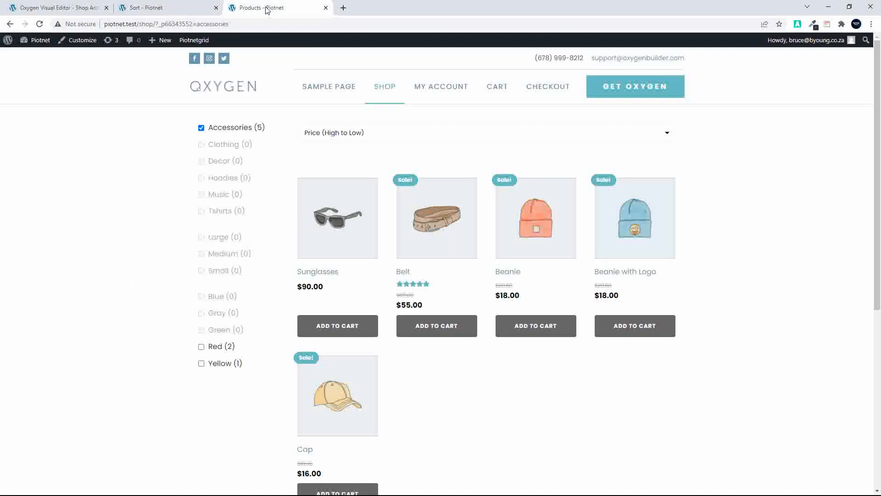
pyautogui.click(39, 24)
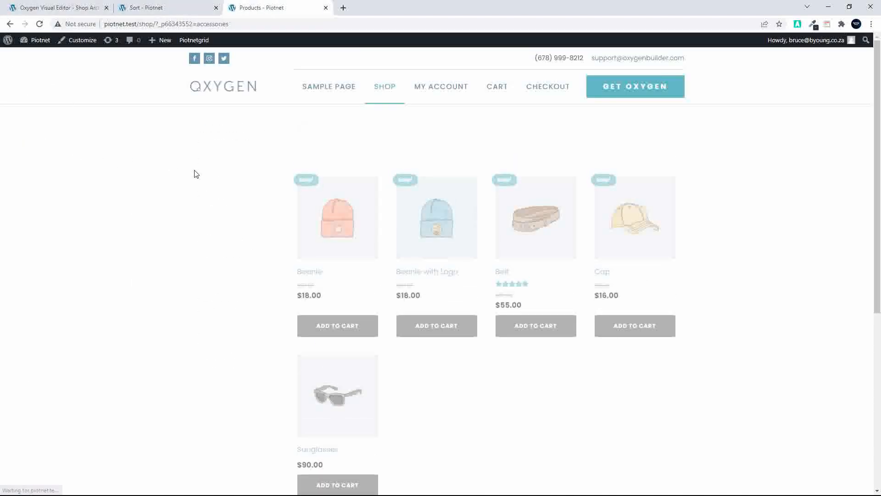
pyautogui.click(422, 137)
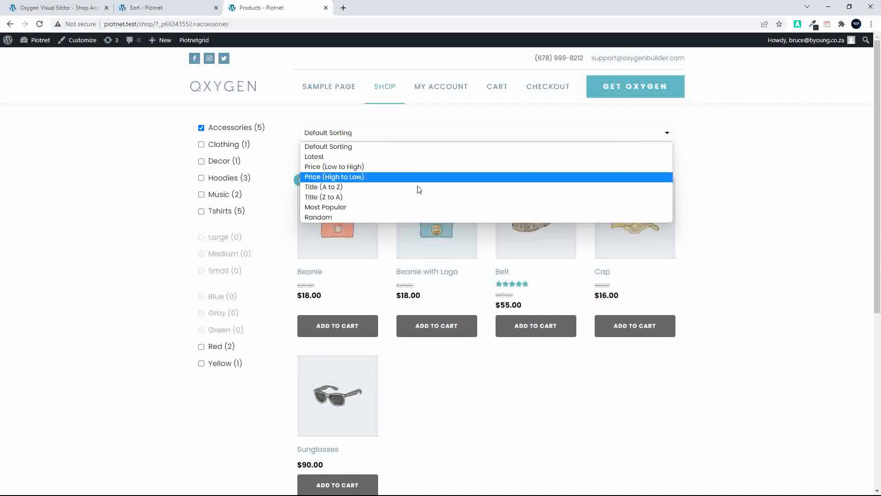
pyautogui.click(412, 217)
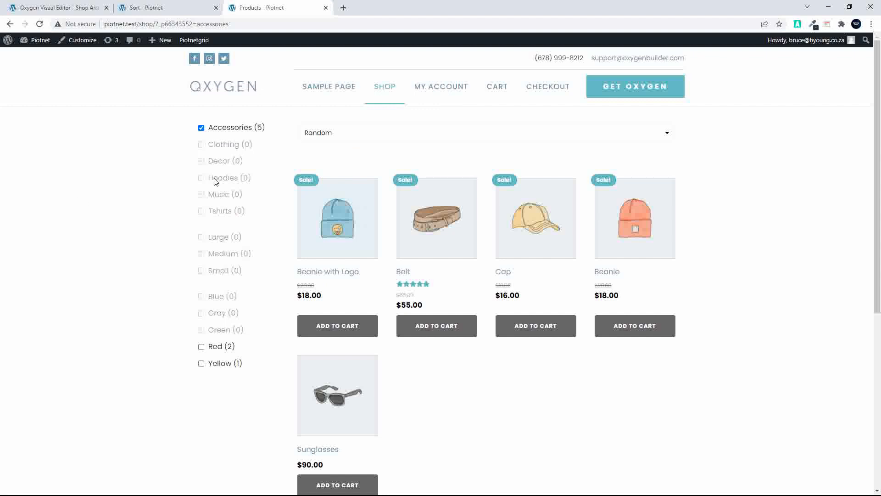
pyautogui.click(340, 135)
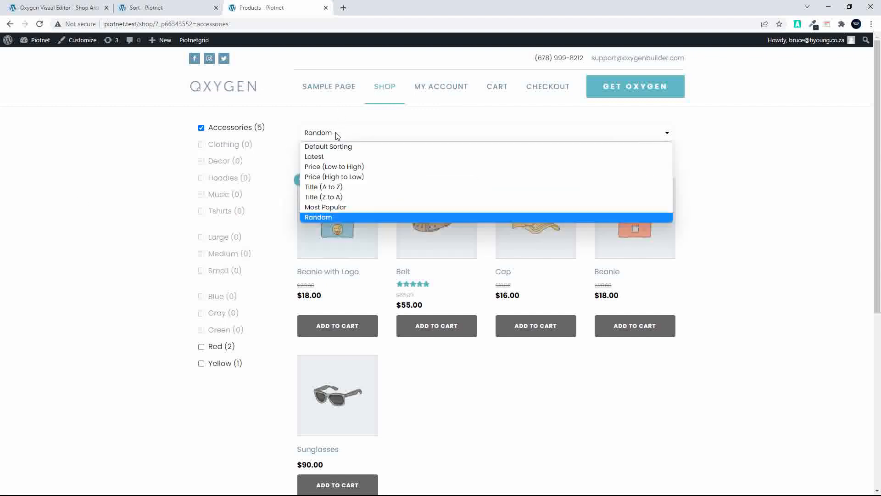
pyautogui.click(334, 217)
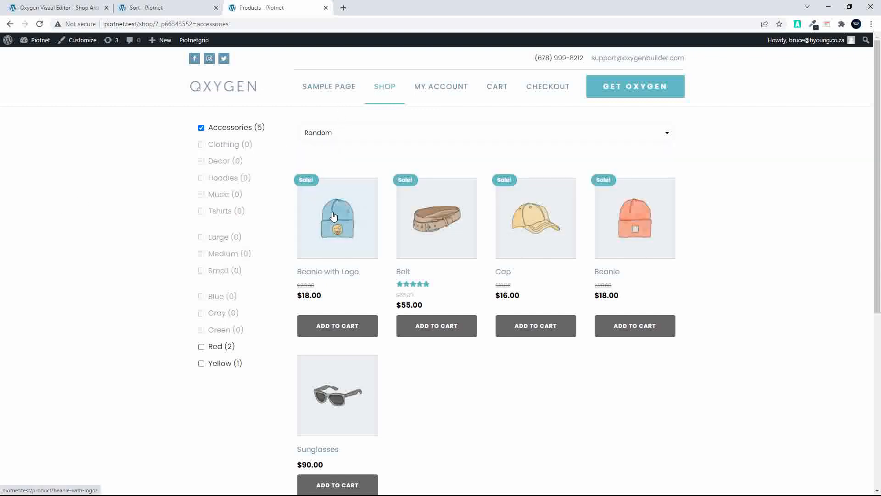
# Reset the Accessories products to Default Sorting and apply the Random sort again
pyautogui.click(334, 137)
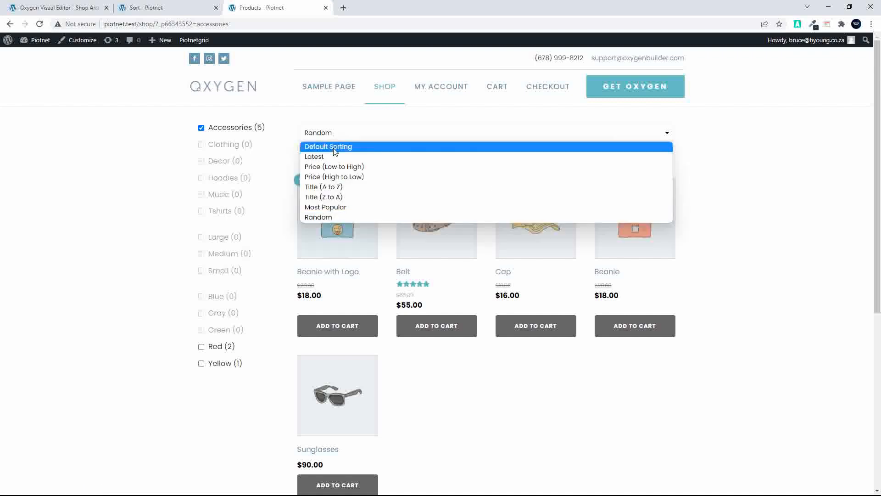
pyautogui.click(334, 146)
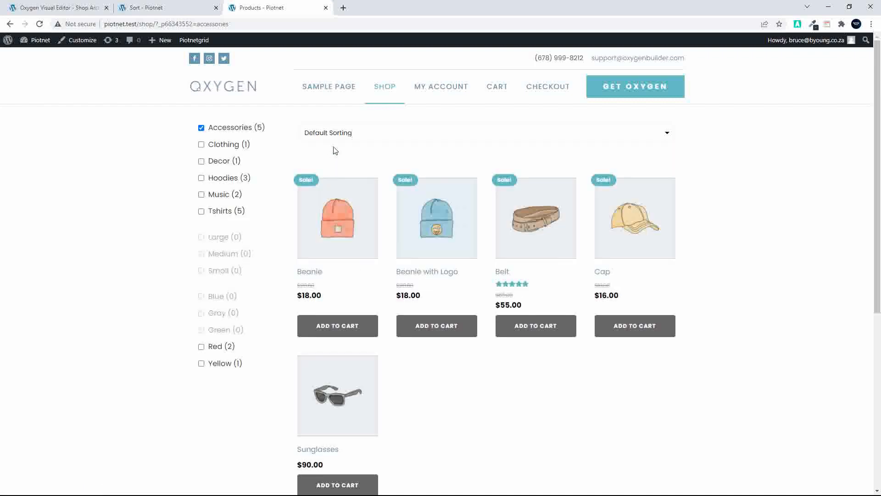
pyautogui.click(342, 136)
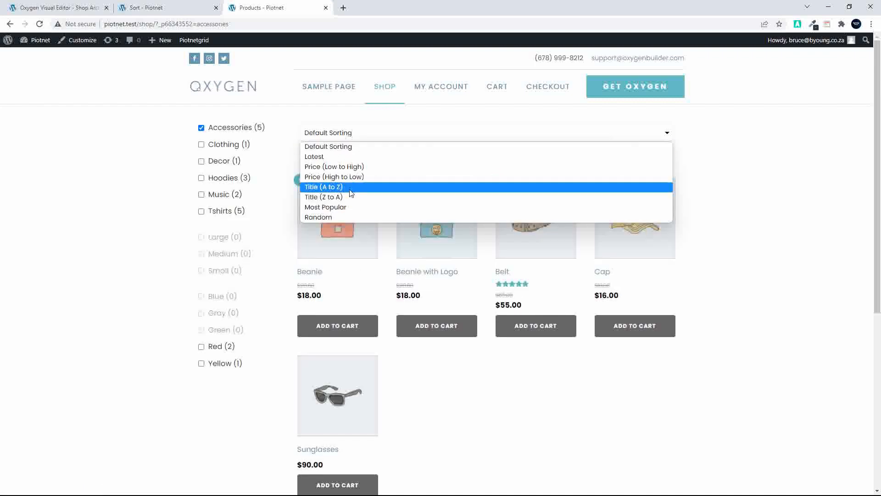
pyautogui.click(346, 216)
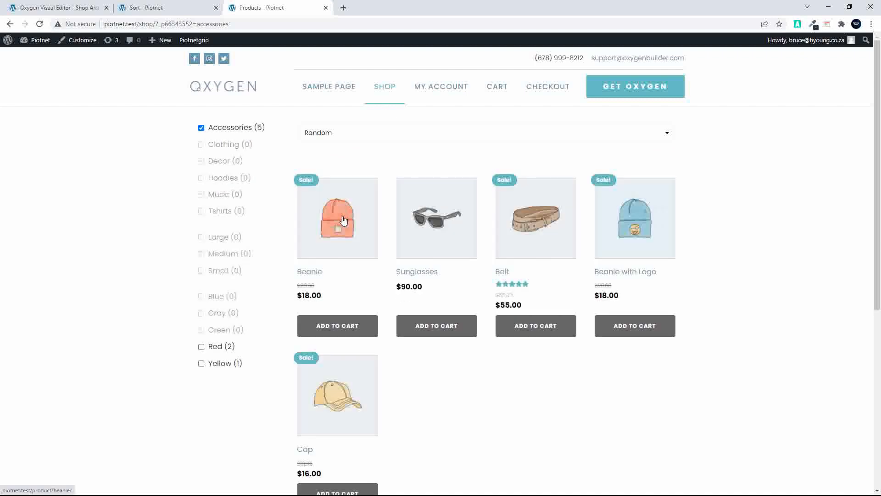
# Clear the Accessories filter and sort the full product range by Random
pyautogui.click(201, 128)
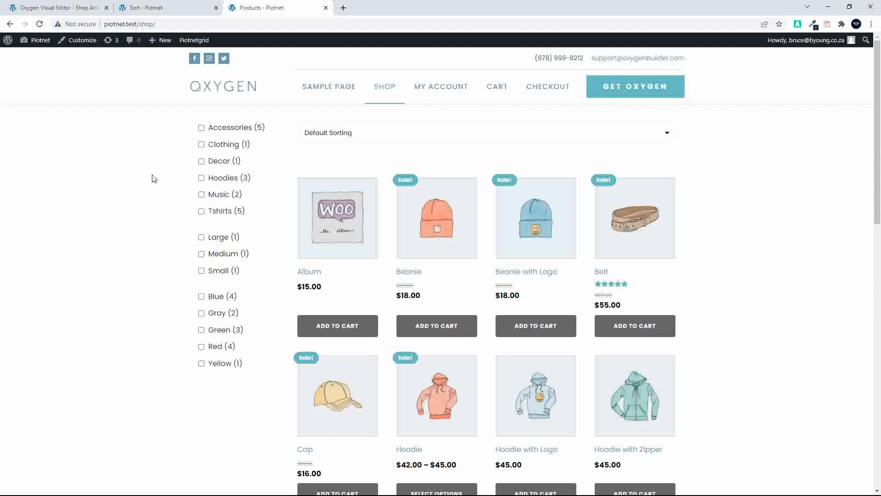
pyautogui.click(396, 138)
pyautogui.click(388, 214)
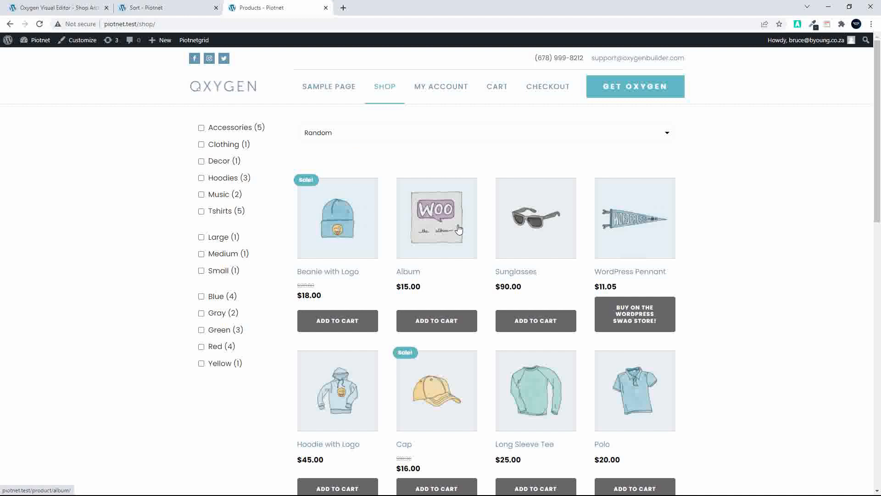
# Return all products to Default Sorting, reapply Random and look through the reordered product grid
pyautogui.click(410, 138)
pyautogui.click(410, 146)
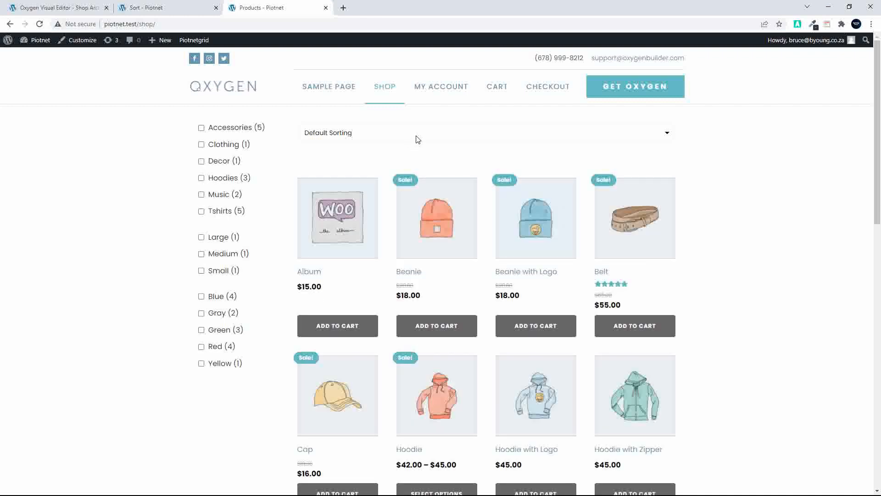
pyautogui.click(415, 137)
pyautogui.click(393, 217)
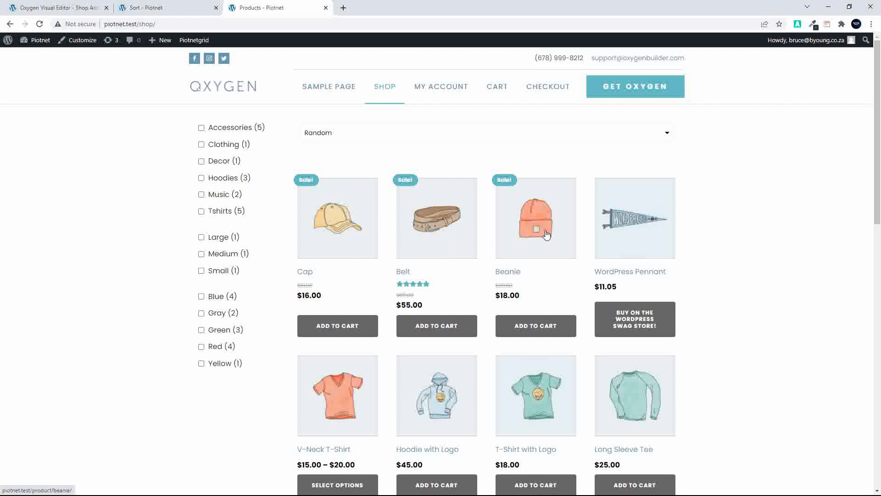
pyautogui.scroll(-10, 506, 244)
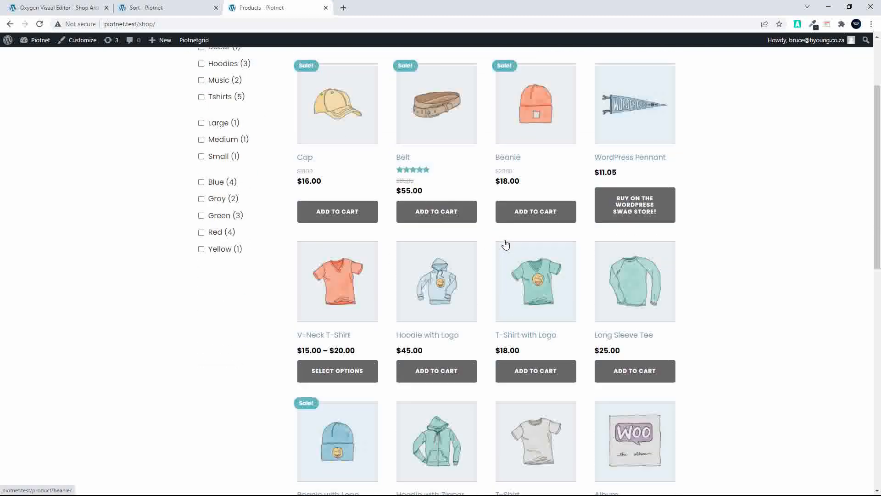
pyautogui.scroll(2, 506, 243)
pyautogui.scroll(8, 505, 244)
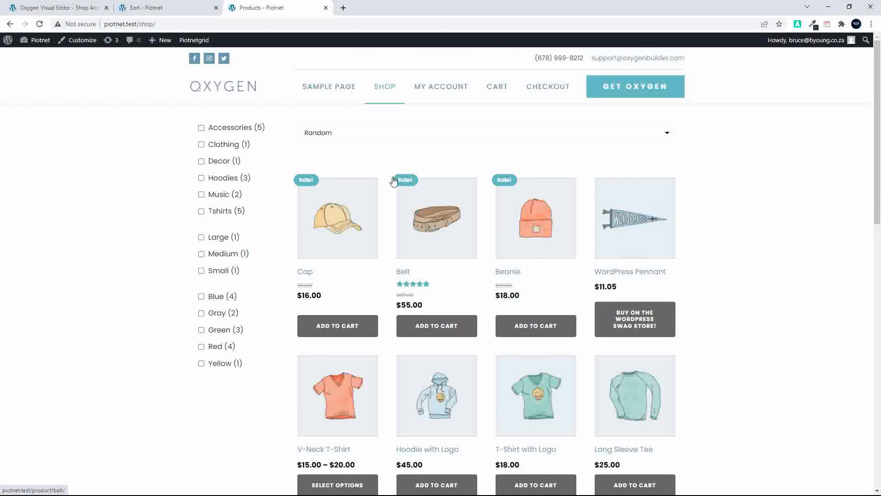
# Reselect Random for the full product range, reset it to Default Sorting and sort by Random again
pyautogui.click(333, 135)
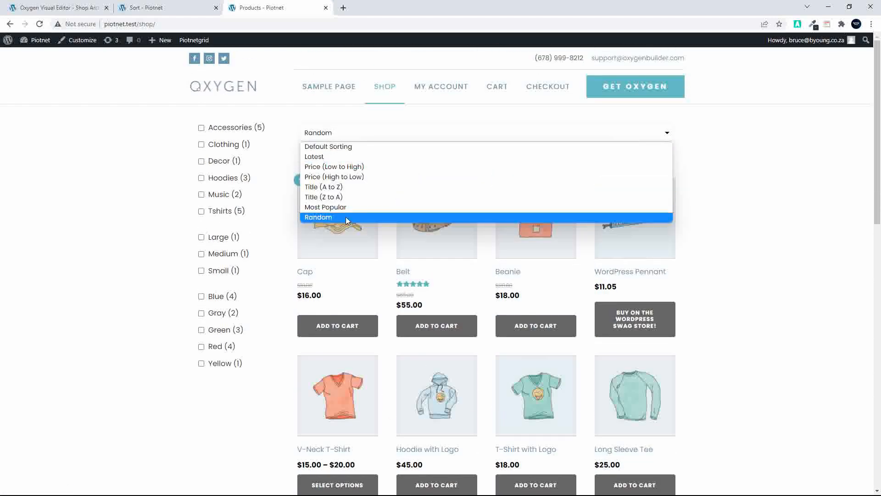
pyautogui.click(346, 217)
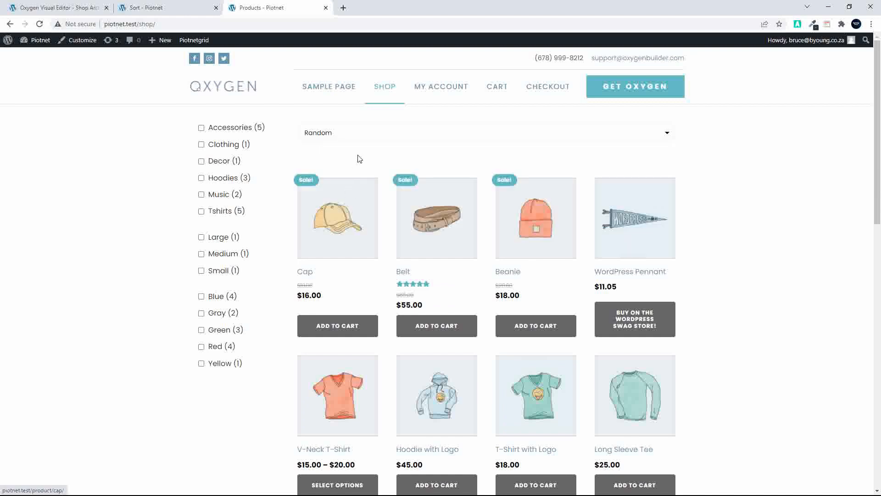
pyautogui.click(337, 129)
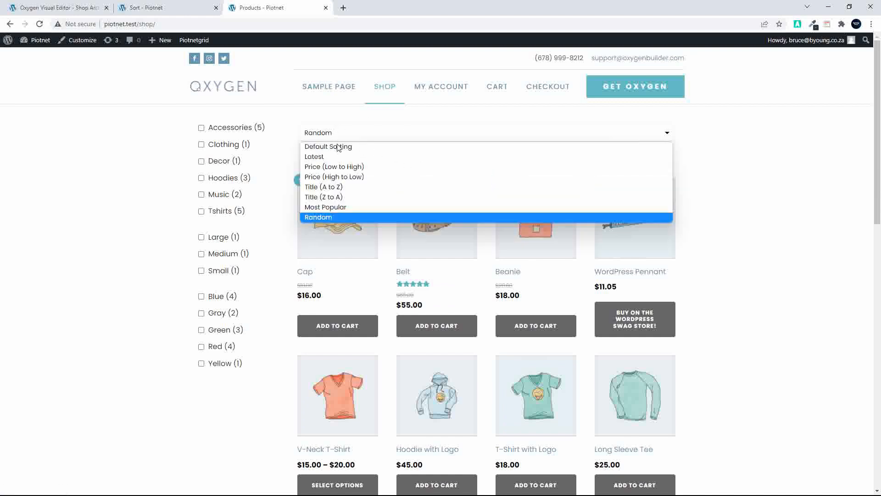
pyautogui.click(338, 147)
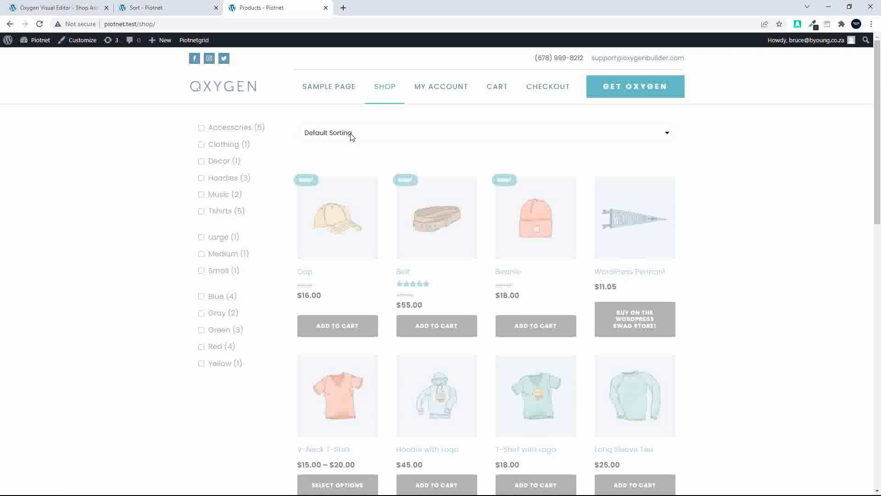
pyautogui.click(350, 133)
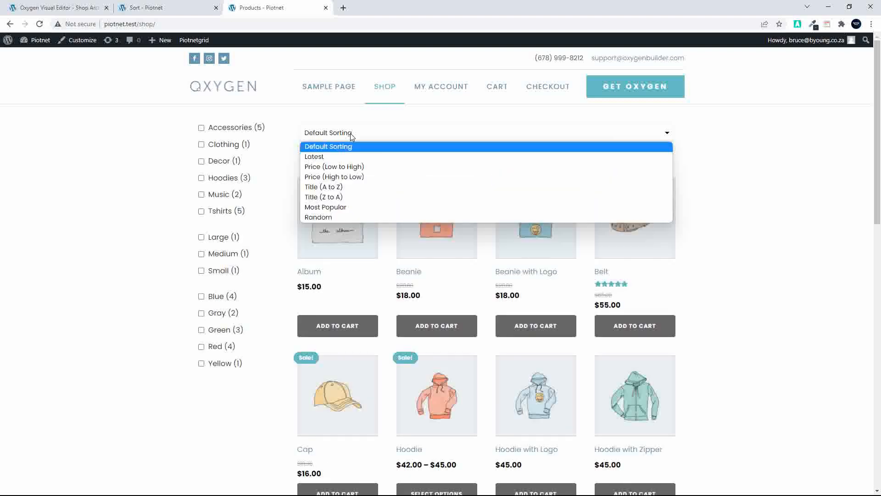
pyautogui.click(361, 217)
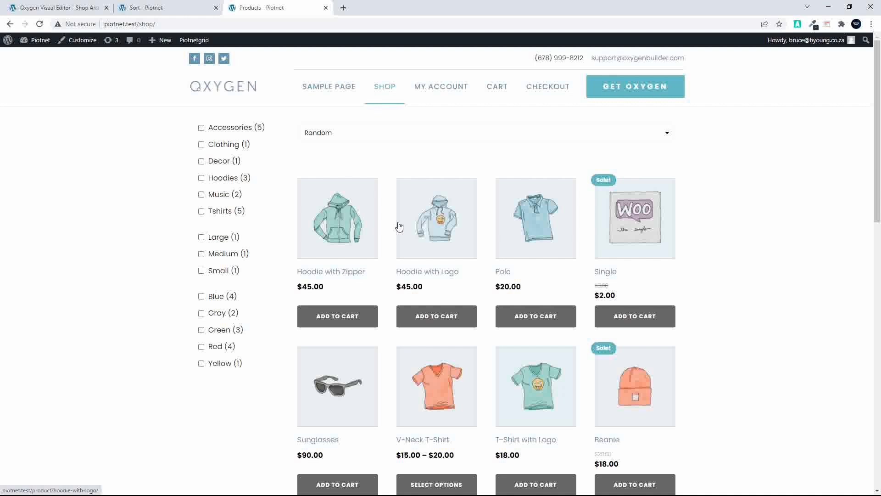
# Switch to the Sort facet editor, collapse the Random order item and review the facet's settings
pyautogui.click(162, 6)
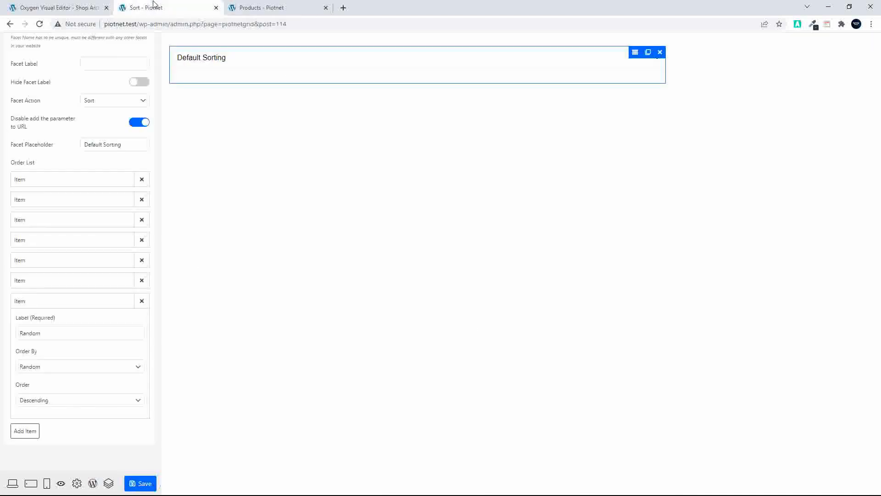
pyautogui.scroll(2, 73, 276)
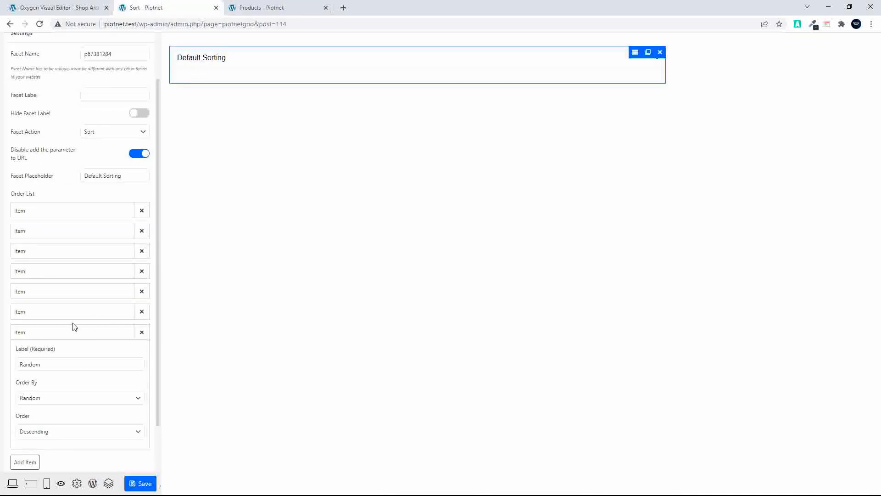
pyautogui.click(28, 338)
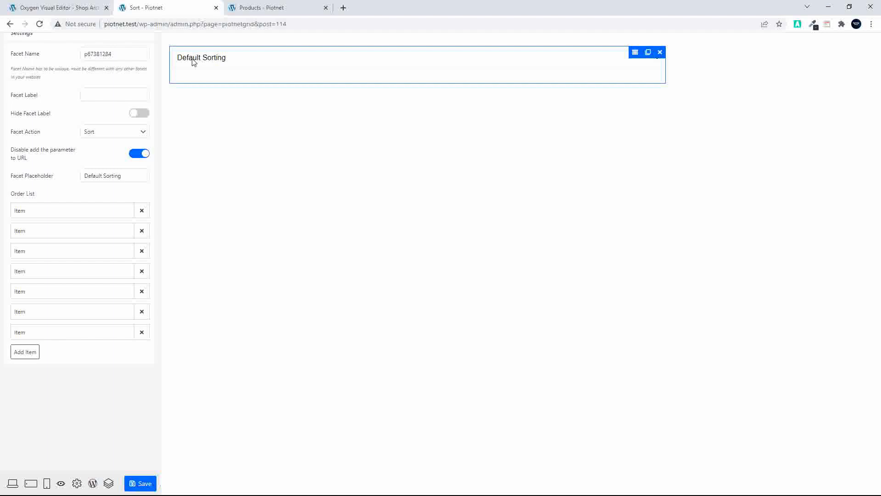
pyautogui.scroll(2, 133, 56)
pyautogui.scroll(1, 115, 170)
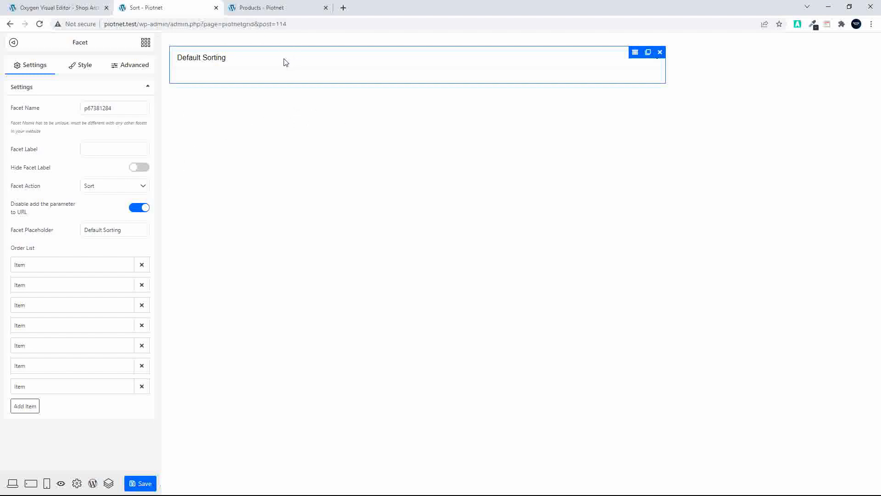
# Switch to the Oxygen editor and examine the settings of the existing sort facet above the product grid
pyautogui.click(84, 8)
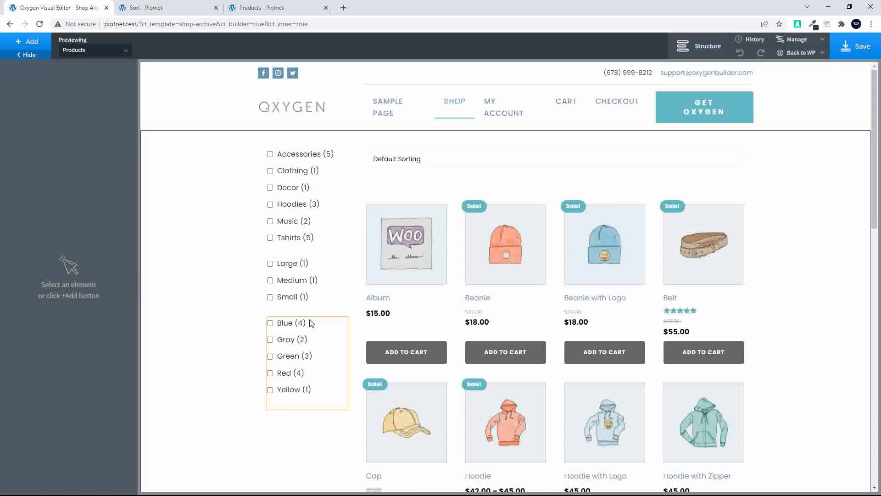
pyautogui.click(443, 165)
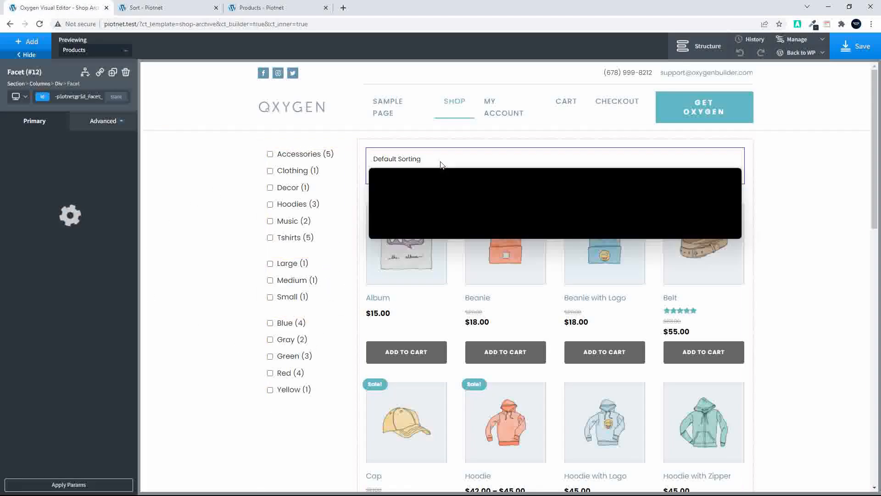
pyautogui.click(412, 163)
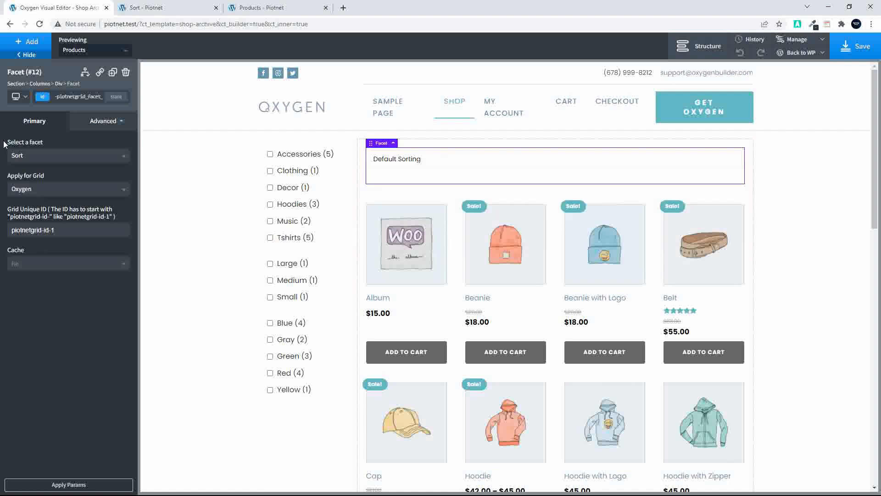
# Add a Piotnet Grid Facet element below the existing sort facet and assign the Sort facet to it
pyautogui.click(15, 44)
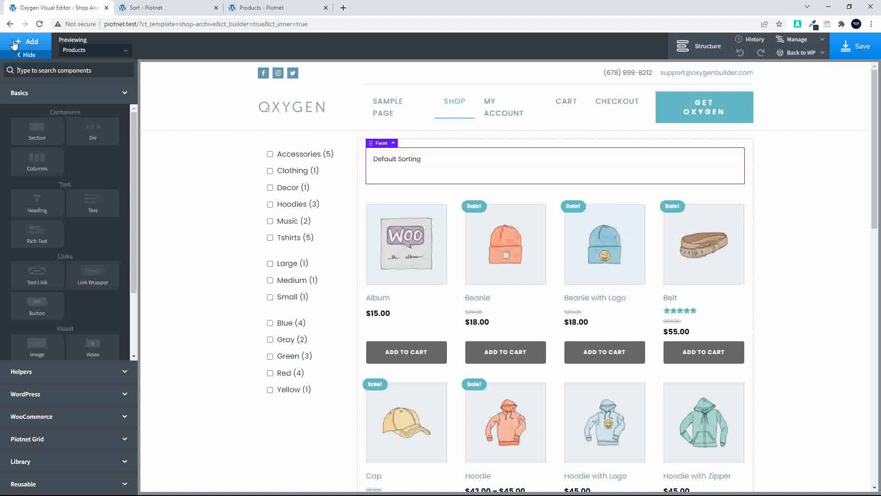
pyautogui.click(44, 440)
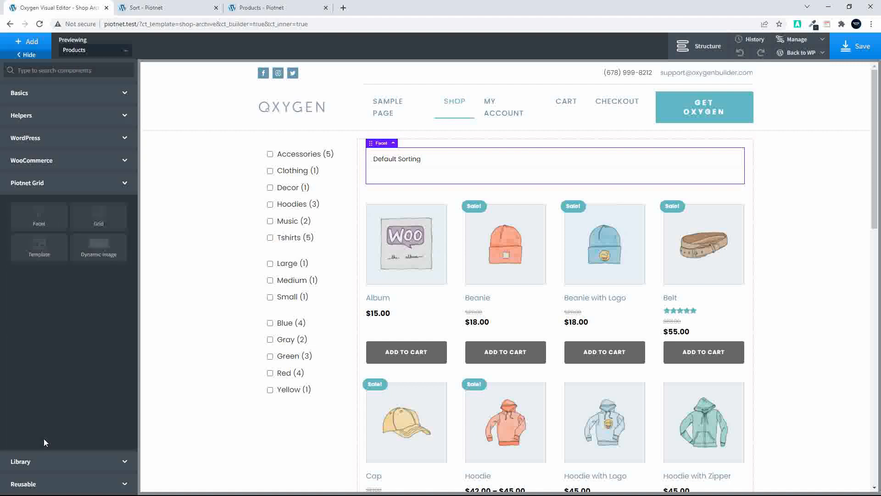
pyautogui.click(40, 224)
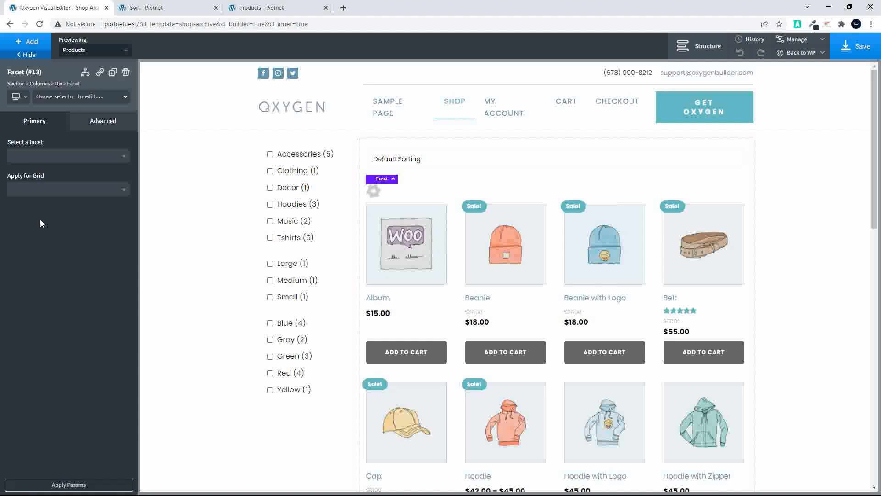
pyautogui.click(89, 156)
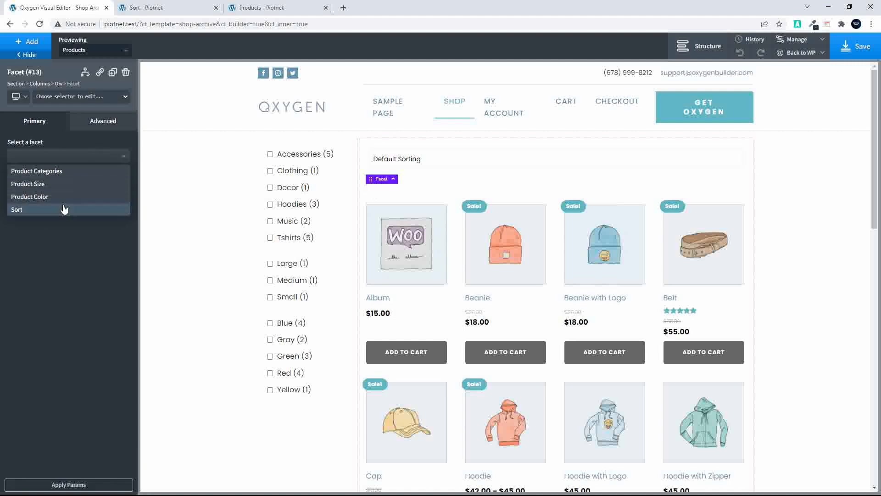
pyautogui.click(16, 210)
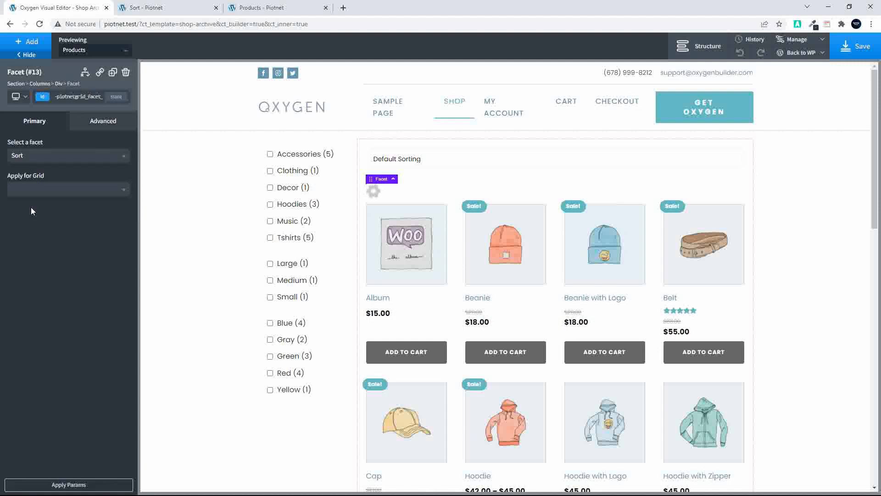
# Set the new facet's Apply for Grid option to Oxygen
pyautogui.click(85, 196)
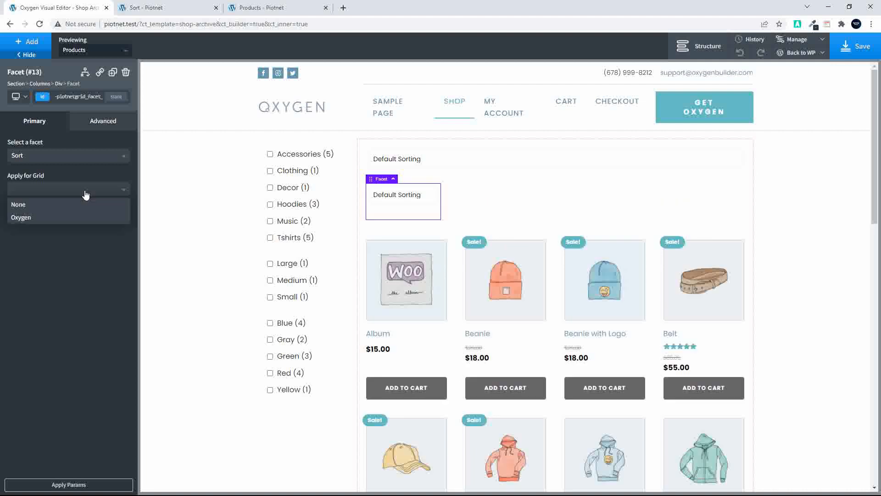
pyautogui.click(16, 218)
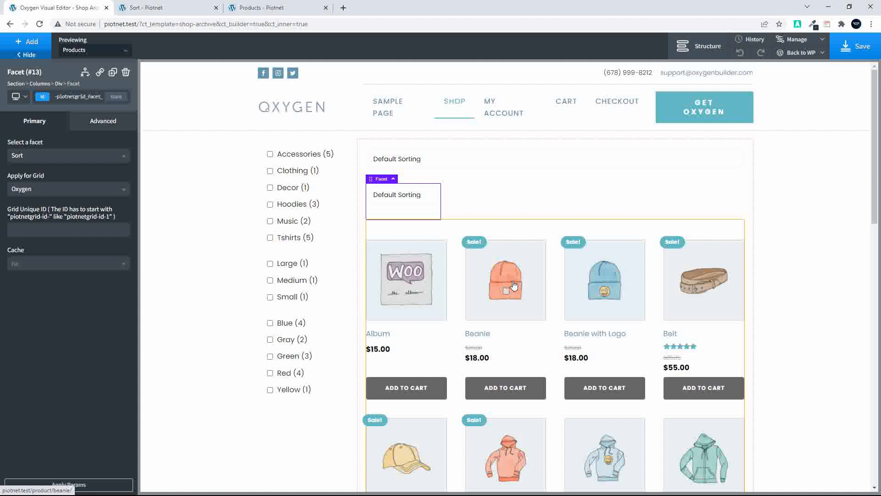
pyautogui.click(36, 192)
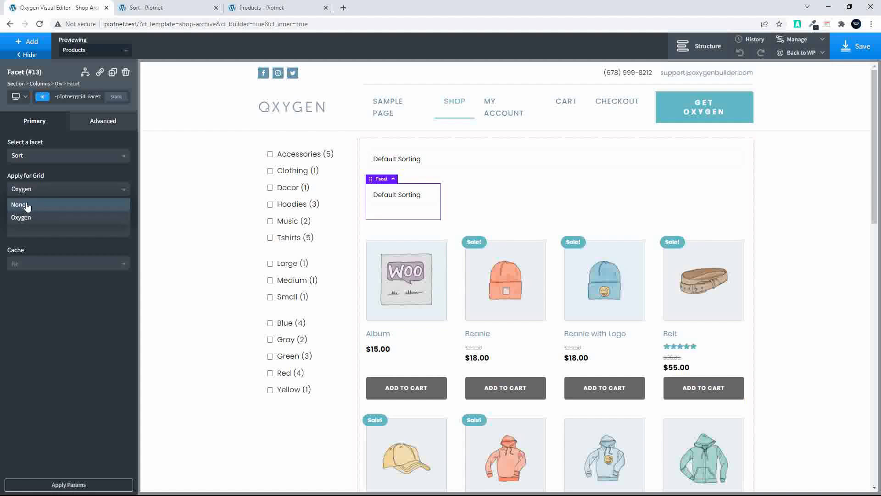
pyautogui.click(35, 217)
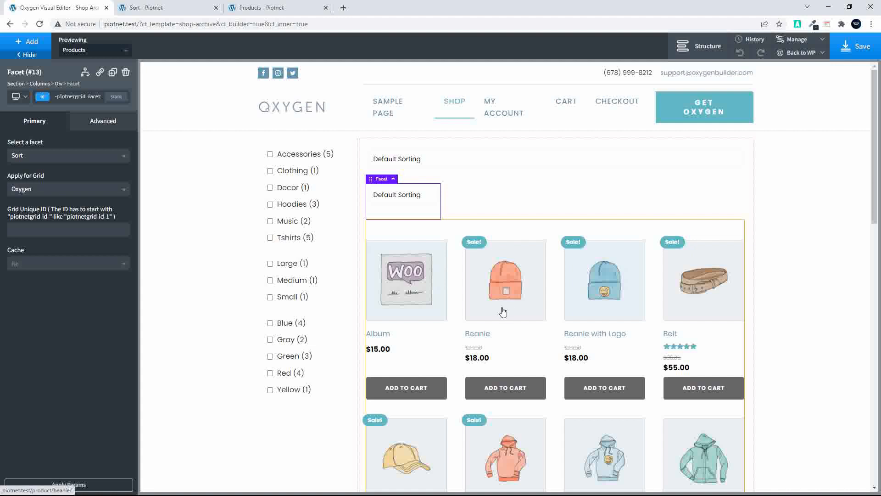
# Check the Products List's class name and set the new facet's Grid Unique ID to piotnetgrid-id-1
pyautogui.click(454, 332)
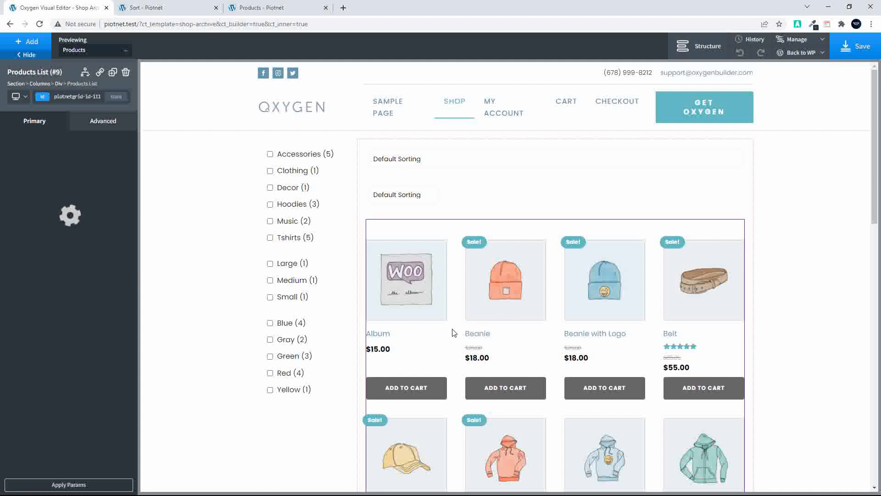
pyautogui.click(55, 95)
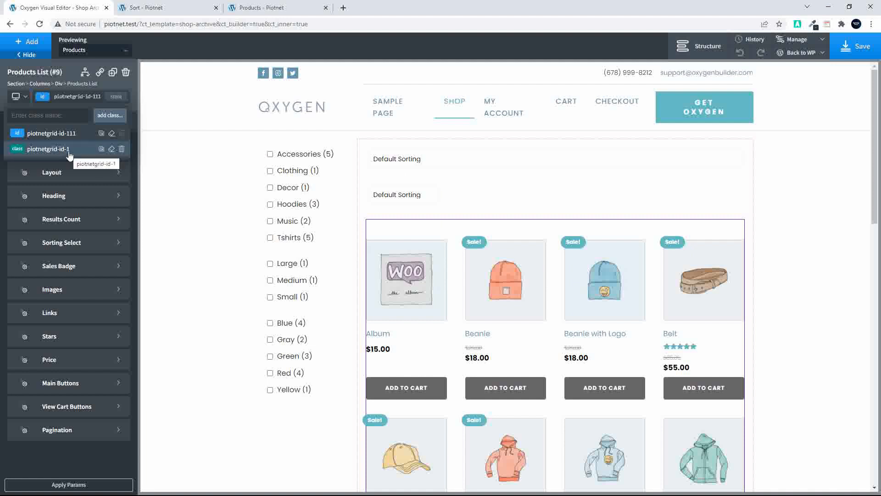
pyautogui.click(393, 194)
pyautogui.click(390, 195)
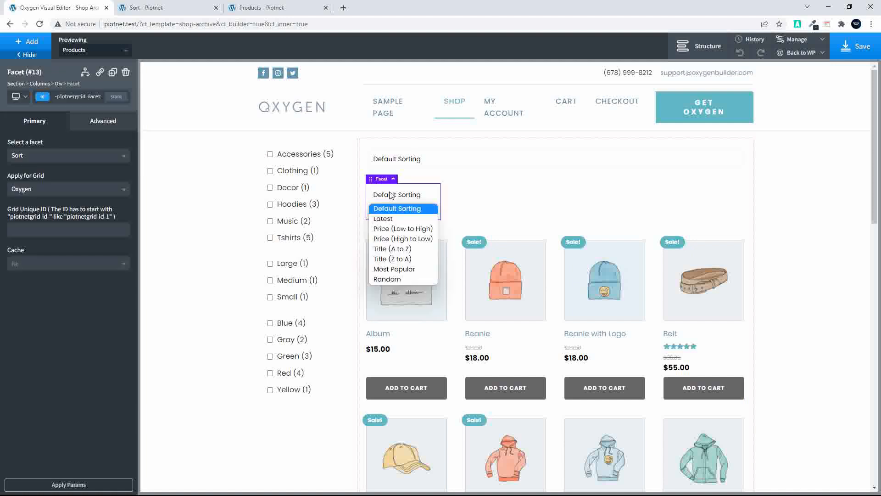
pyautogui.click(37, 231)
pyautogui.write('piotnry')
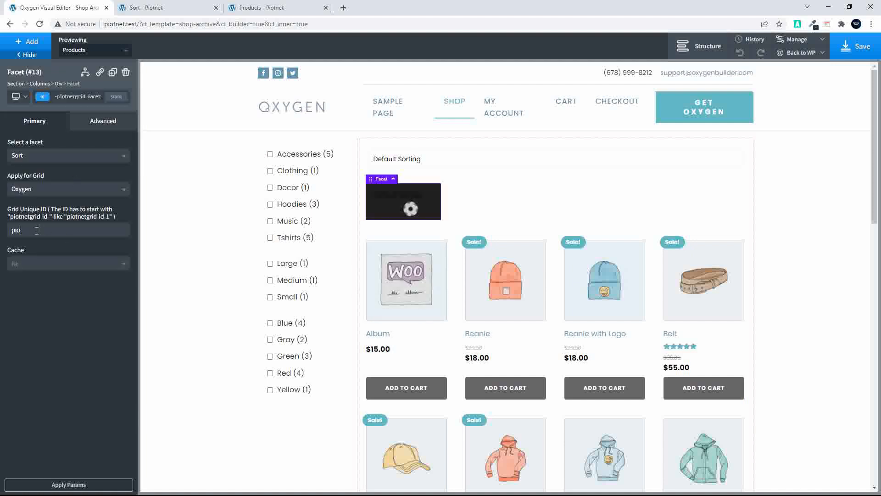
pyautogui.press('BackSpace')
pyautogui.press('BackSpace')
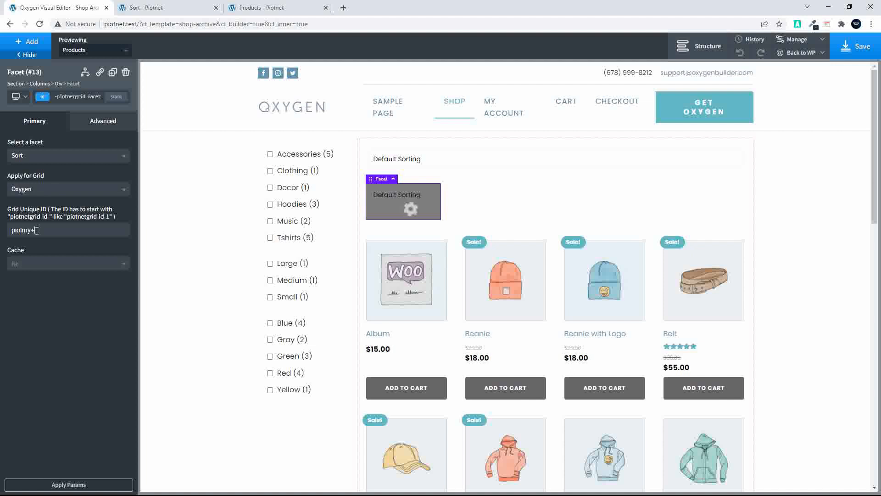
pyautogui.write('etgrid')
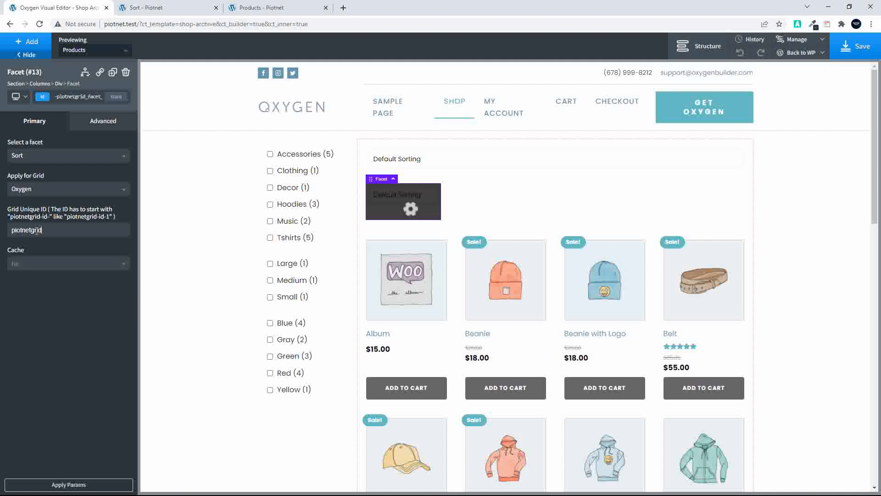
pyautogui.write('-id-1')
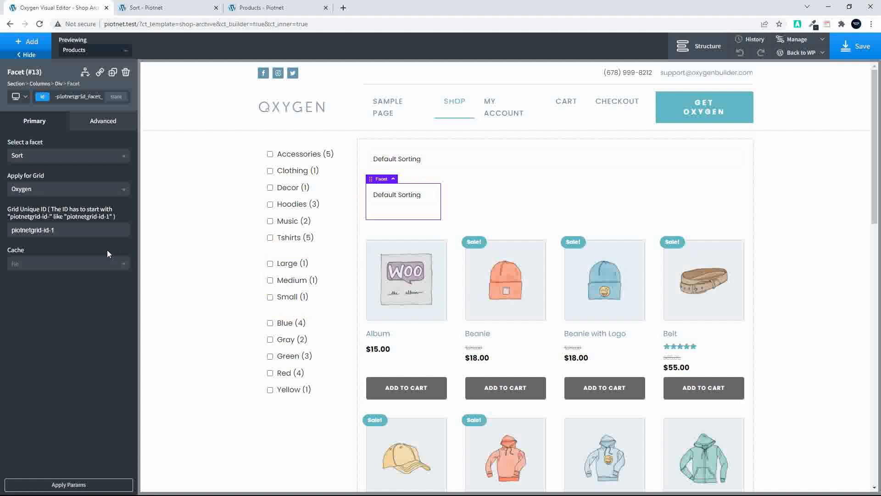
# Examine the Size & Spacing settings of the original sort facet
pyautogui.click(479, 164)
pyautogui.click(103, 121)
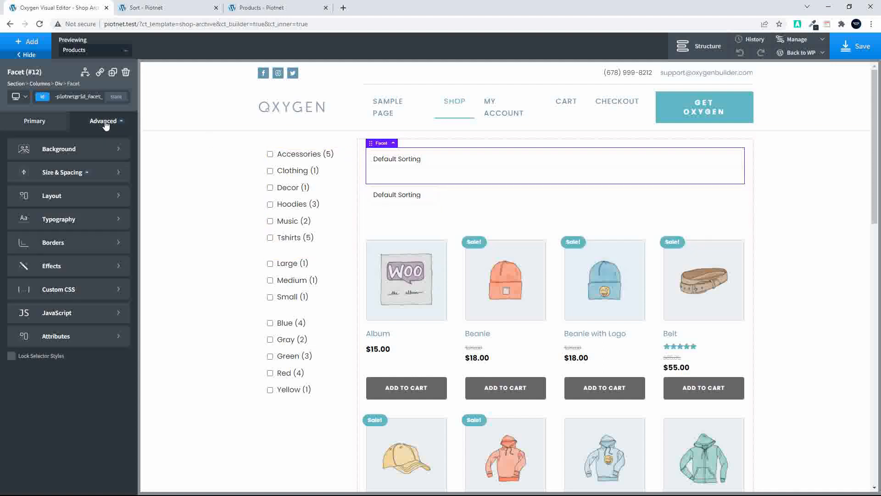
pyautogui.click(92, 173)
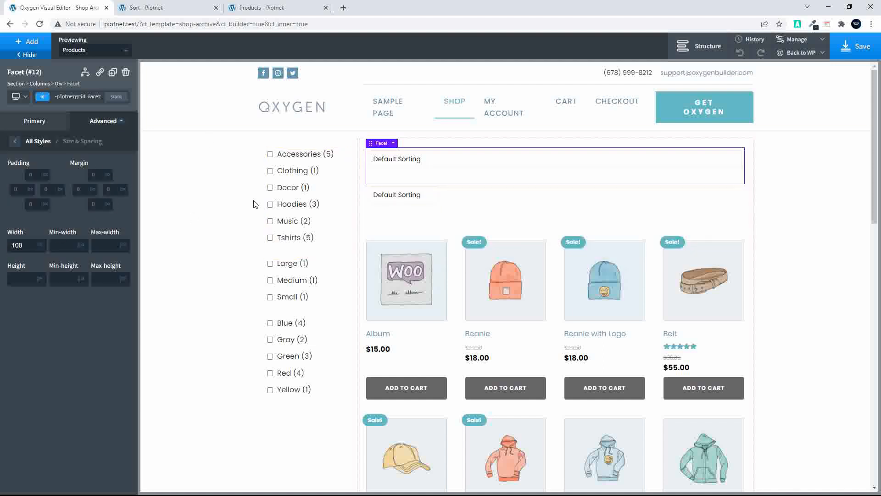
# Set the second sort facet's width to 50% in its Size & Spacing settings
pyautogui.click(405, 200)
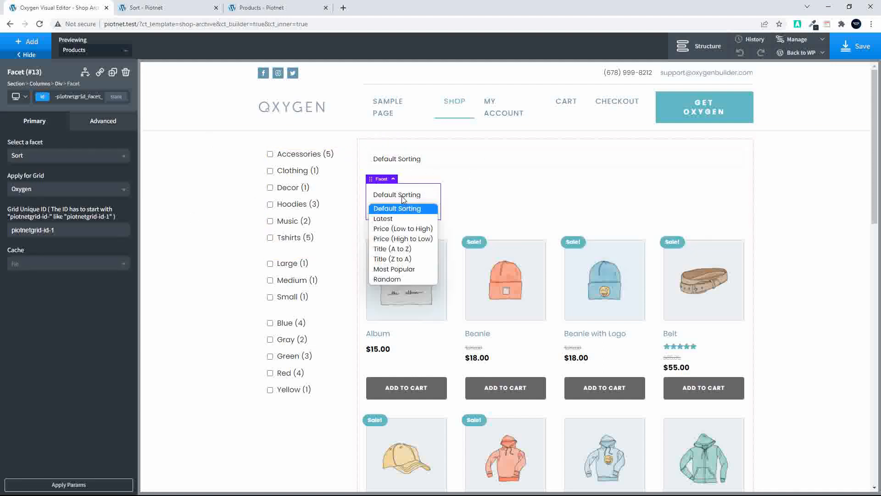
pyautogui.click(83, 124)
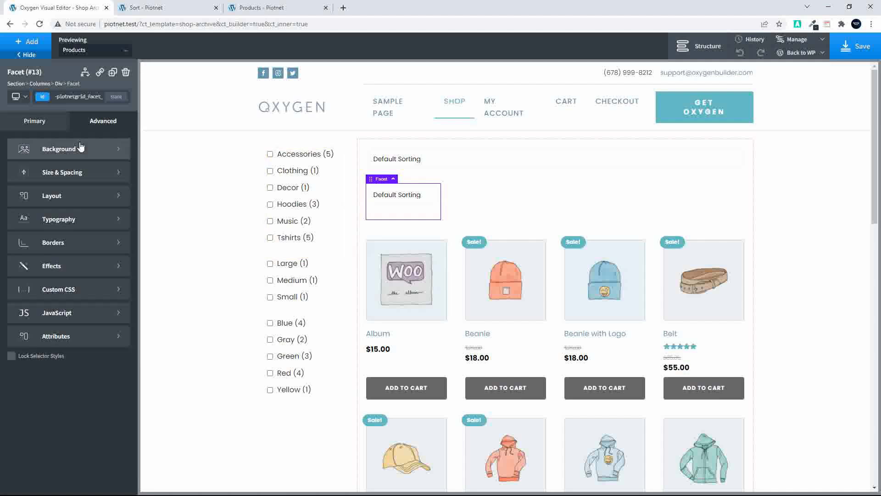
pyautogui.click(66, 171)
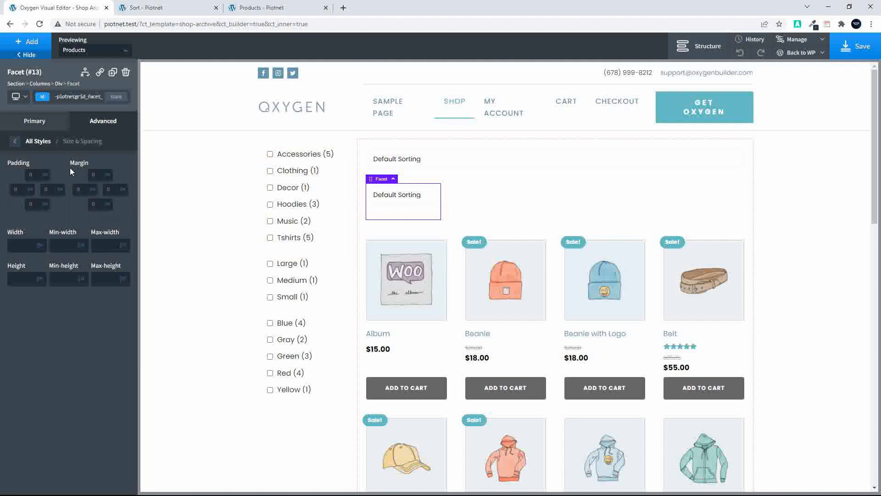
pyautogui.click(40, 245)
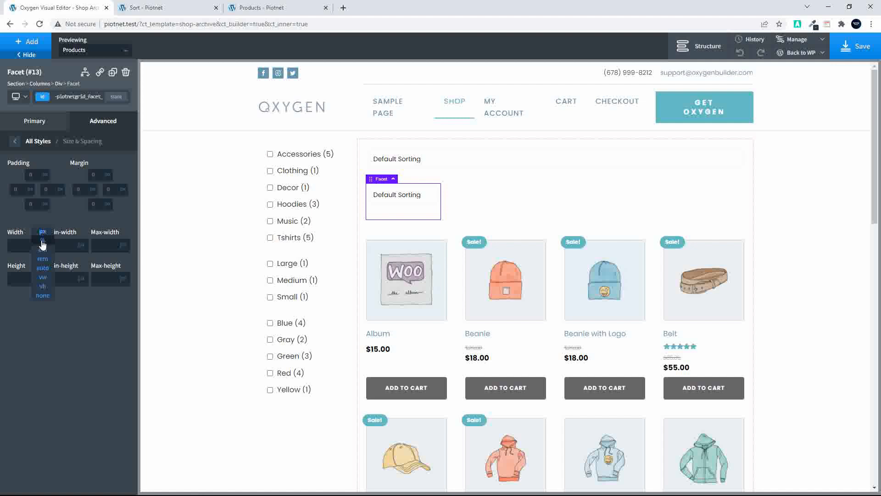
pyautogui.click(27, 246)
pyautogui.write('50')
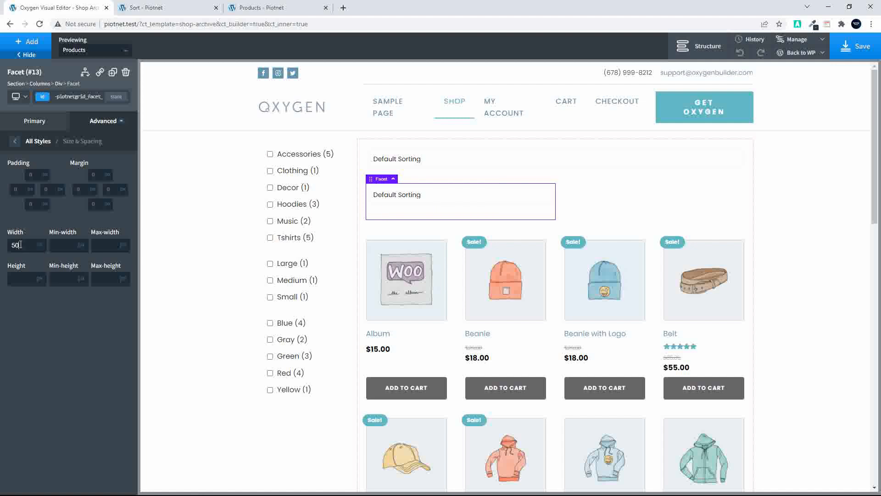
# Save the template and reload the shop page to check how the second sort facet displays
pyautogui.click(856, 46)
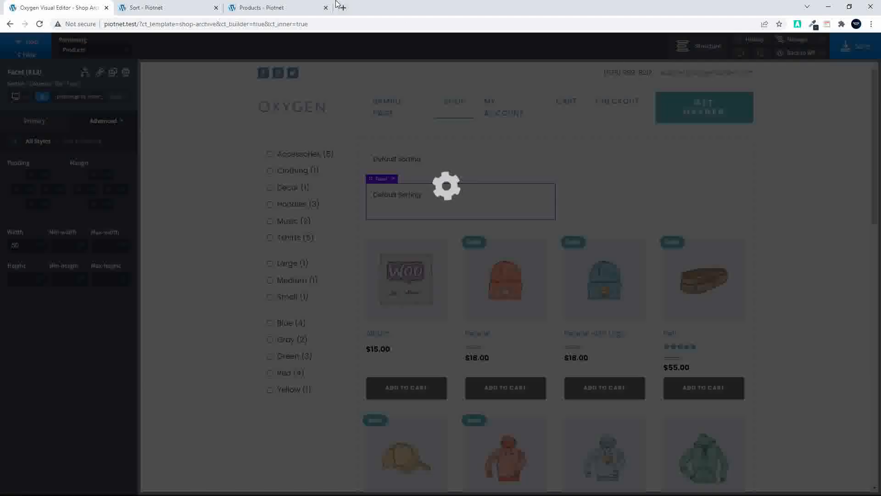
pyautogui.click(275, 8)
pyautogui.click(39, 24)
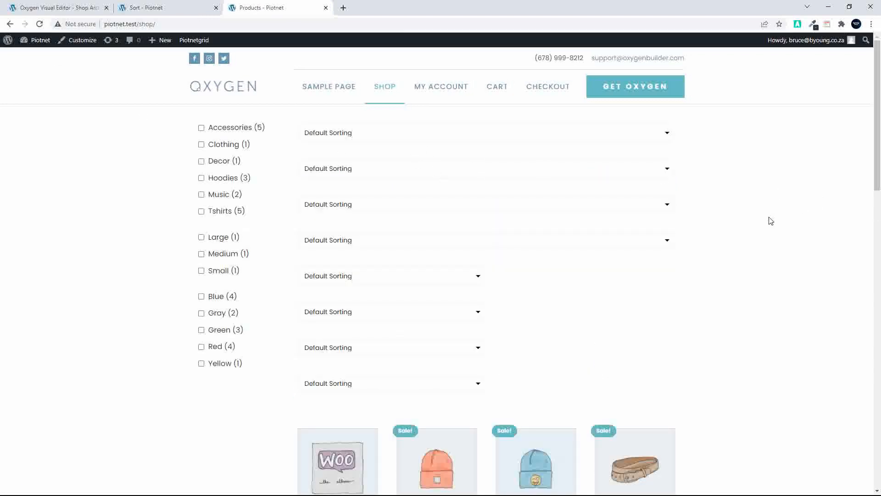
pyautogui.click(40, 24)
pyautogui.click(153, 5)
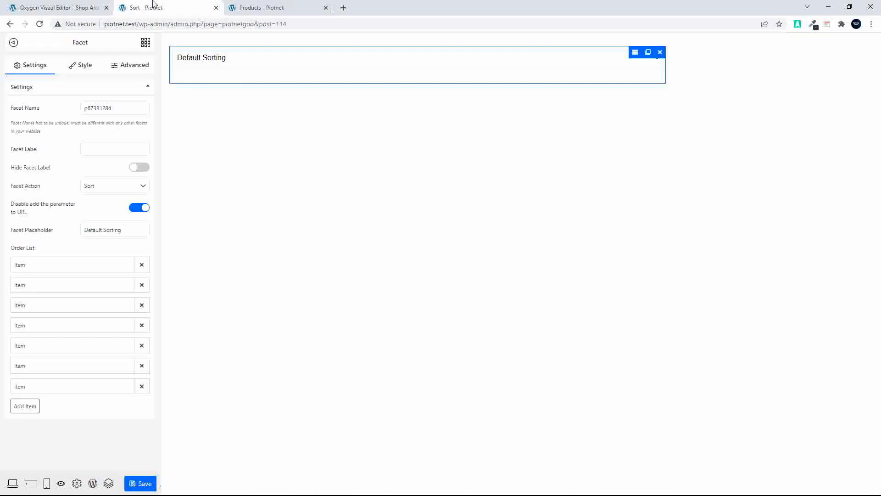
# Delete the second sort facet from the Oxygen shop template and save the template
pyautogui.click(57, 7)
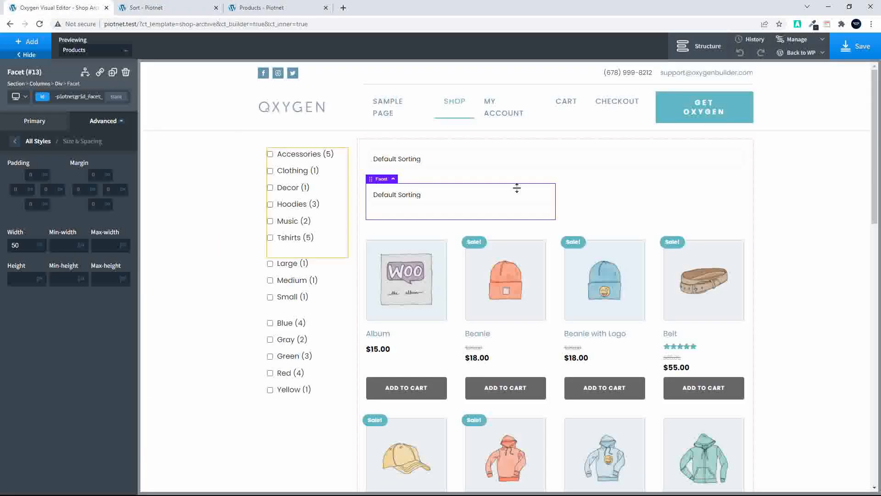
pyautogui.click(125, 74)
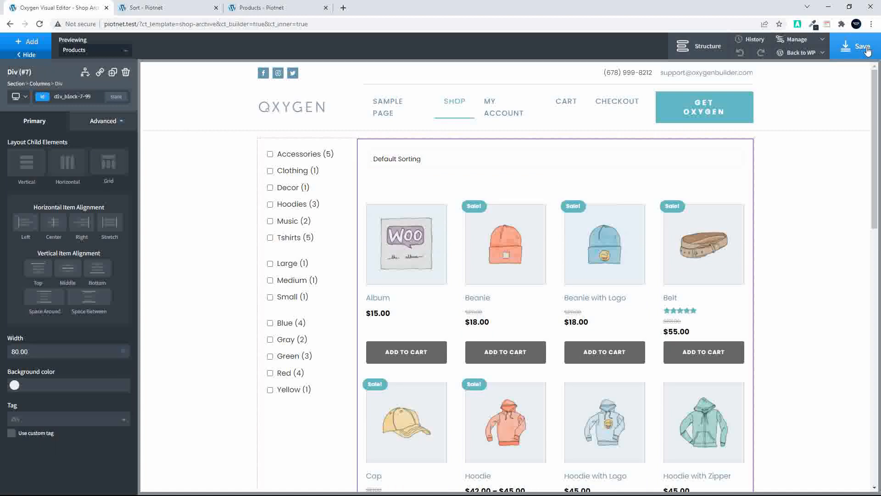
pyautogui.click(840, 54)
# Reload the shop page, test the Price (Low to High) sorting and return it to Default Sorting
pyautogui.click(280, 8)
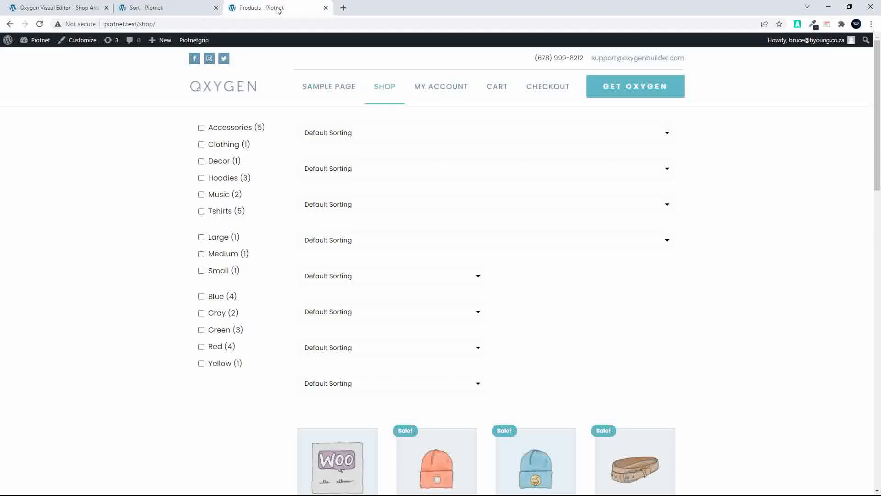
pyautogui.click(42, 27)
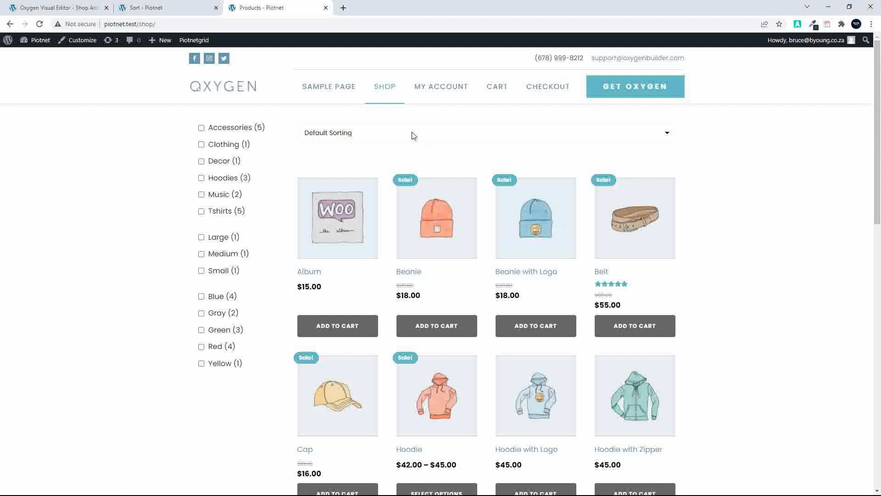
pyautogui.click(388, 135)
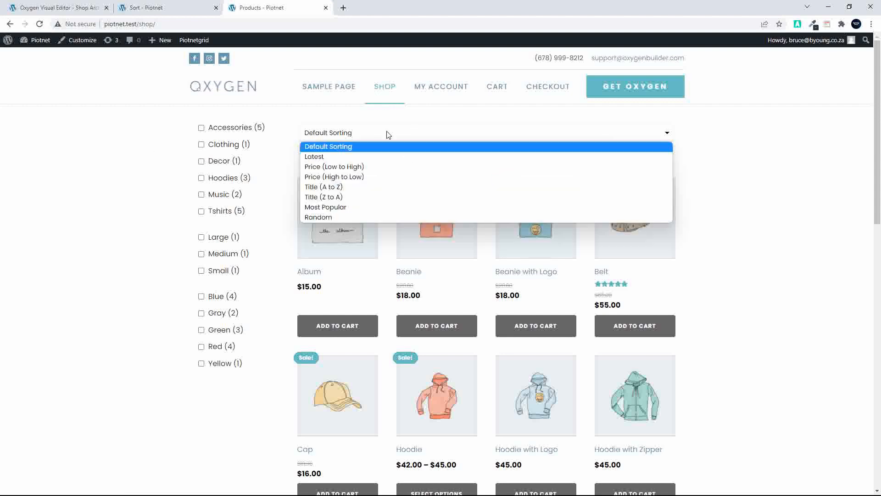
pyautogui.click(380, 168)
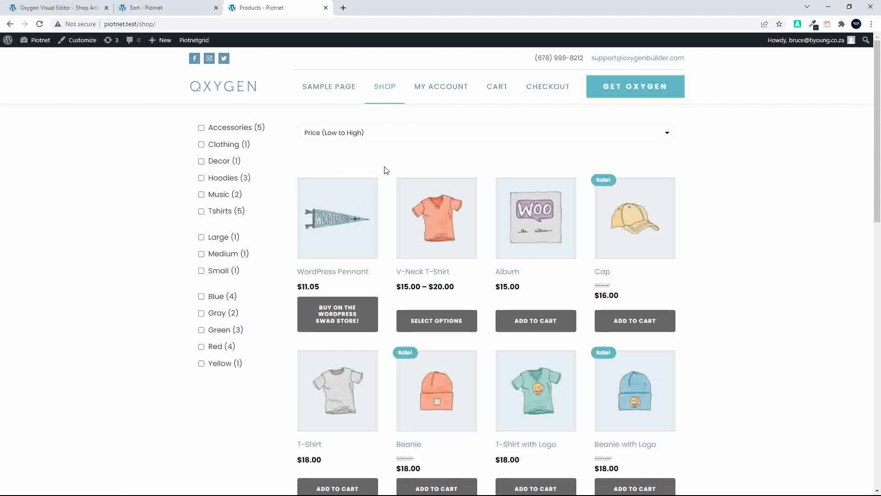
pyautogui.click(393, 140)
pyautogui.click(374, 146)
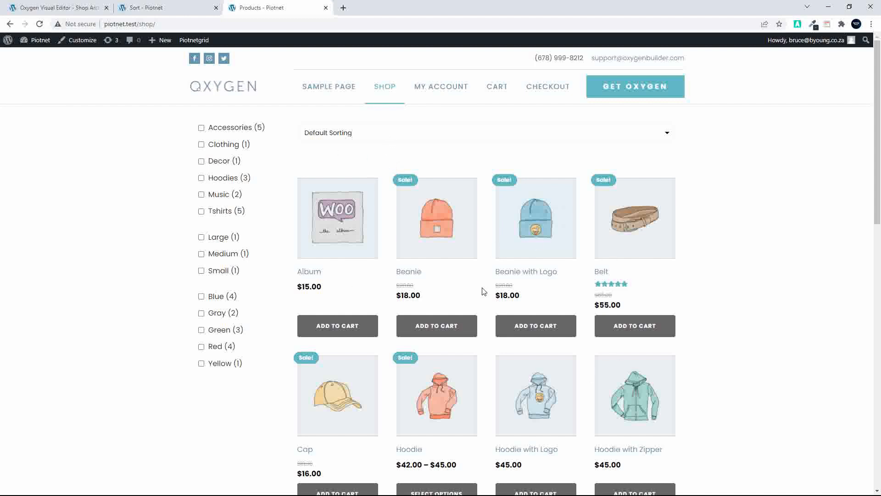
# In the Sort facet editor, inspect the first order item and try Price (High to Low) in the preview dropdown
pyautogui.click(161, 8)
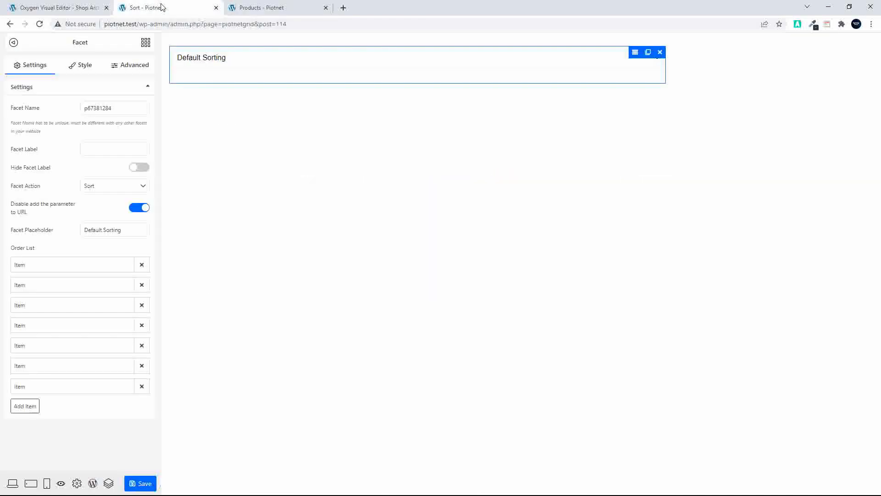
pyautogui.click(59, 271)
pyautogui.click(59, 269)
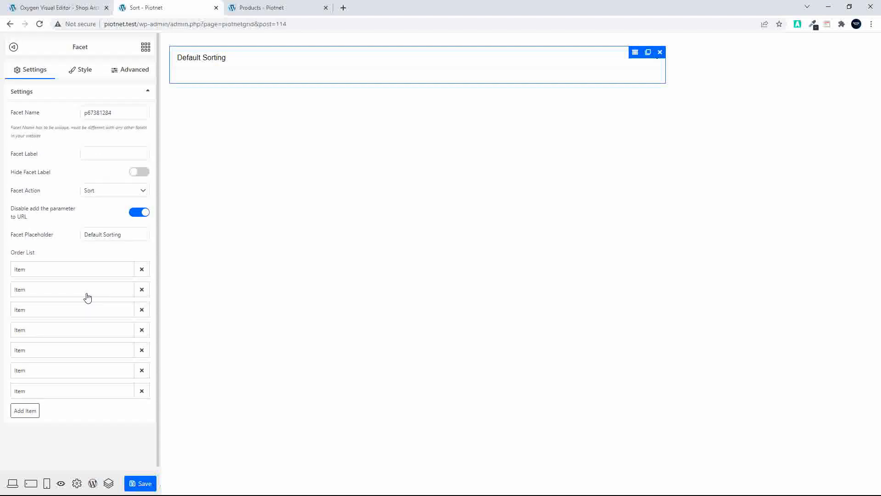
pyautogui.click(213, 66)
pyautogui.click(218, 60)
pyautogui.click(218, 60)
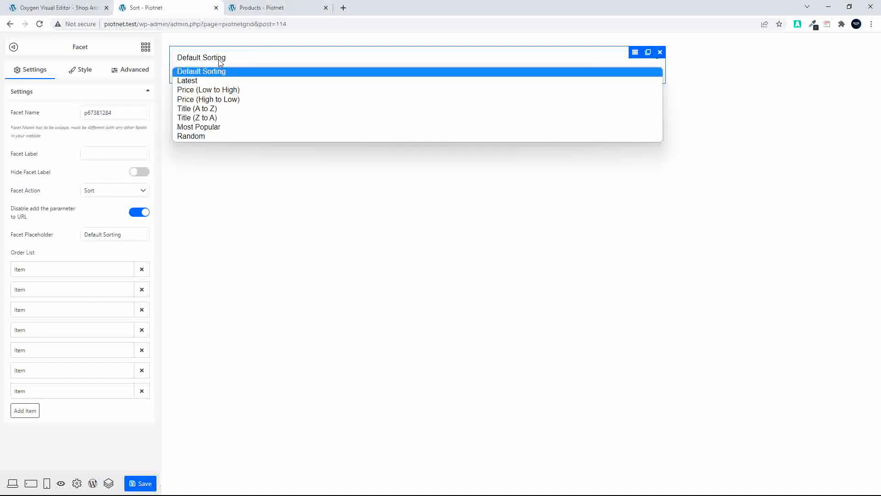
pyautogui.click(208, 99)
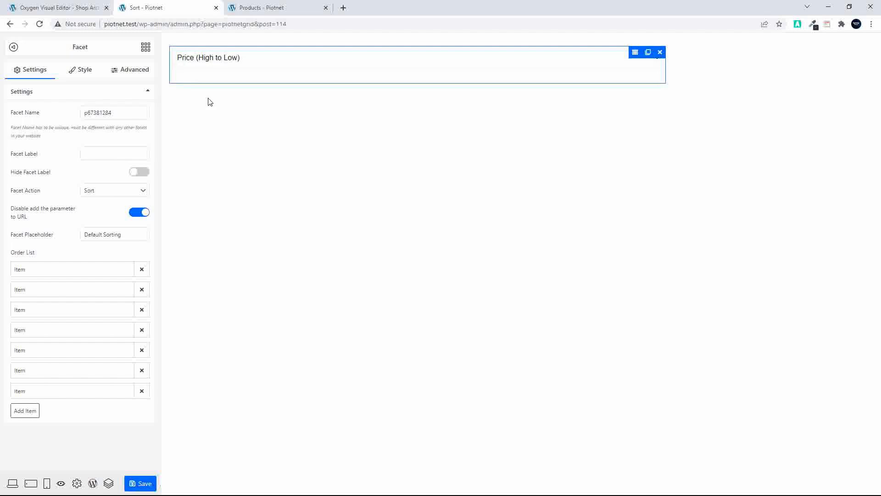
# Reload the facet editor and examine the preview's sort options and the fourth order item's label and order settings
pyautogui.click(41, 331)
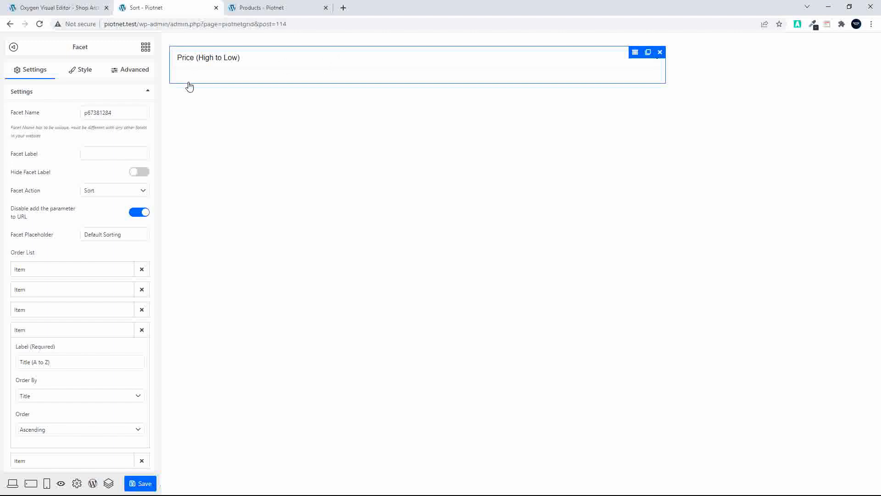
pyautogui.click(39, 23)
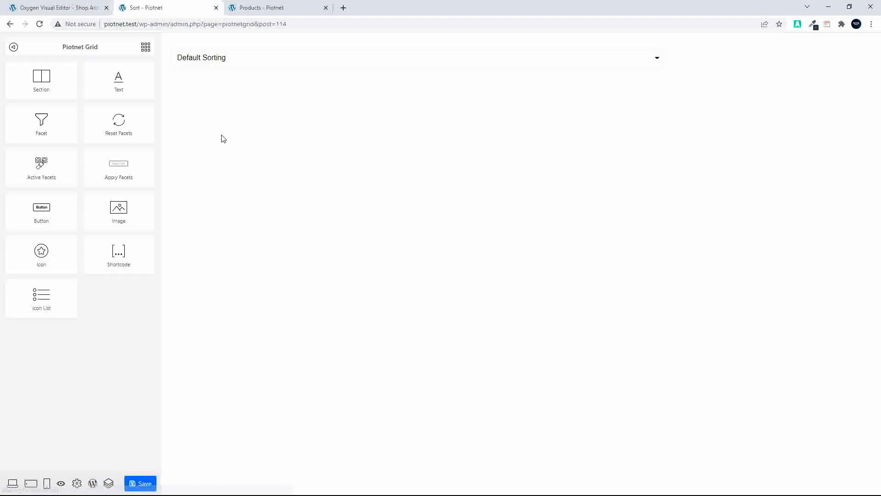
pyautogui.click(221, 57)
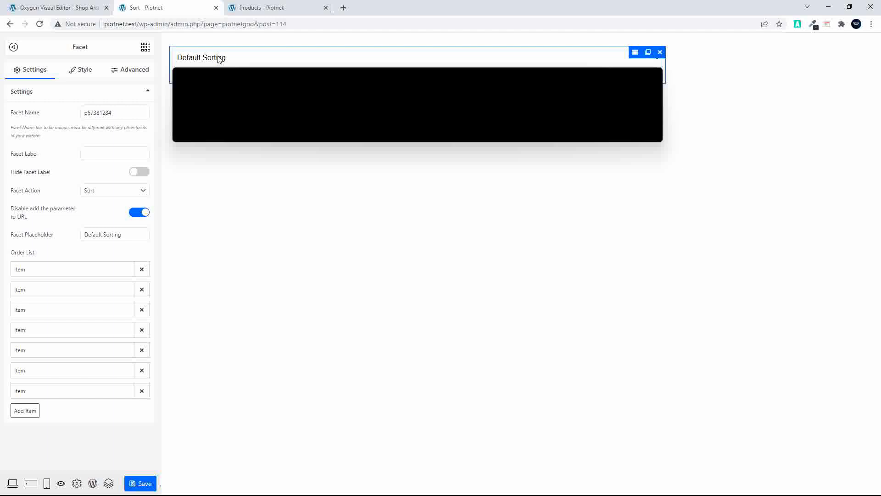
pyautogui.click(219, 59)
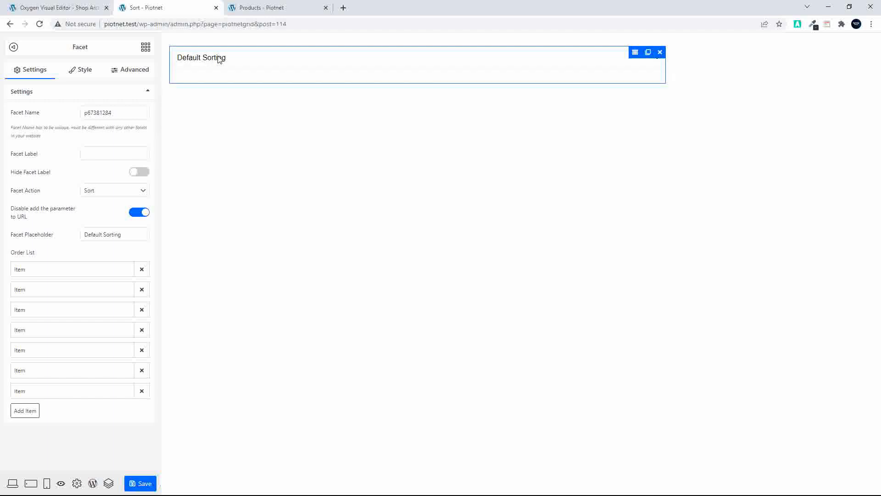
pyautogui.click(93, 334)
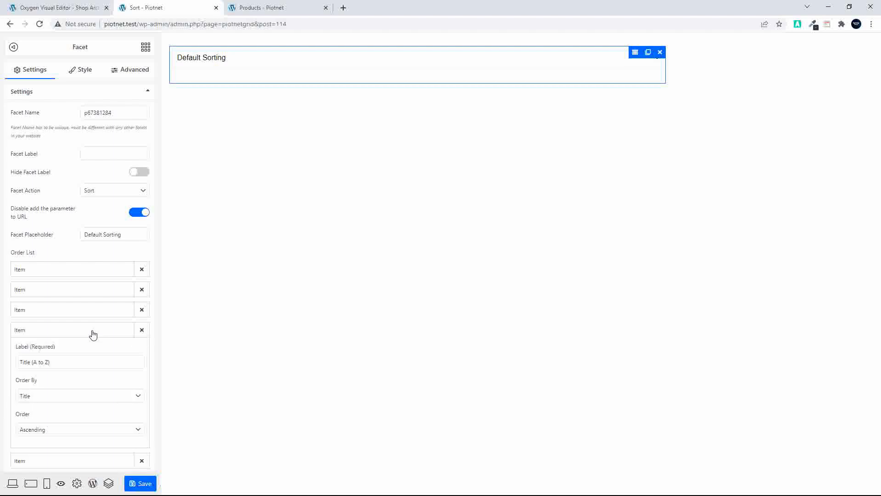
pyautogui.click(93, 334)
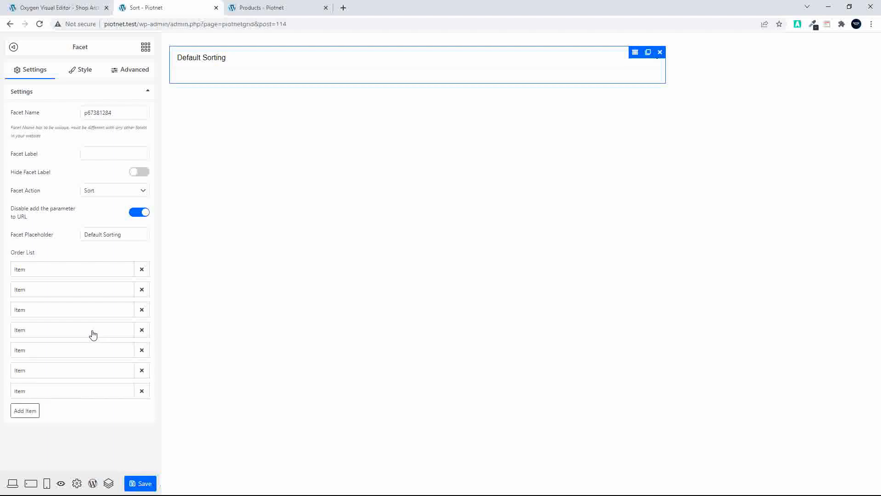
# Compare the first three Order List items with the sequence of sort options in the preview dropdown
pyautogui.click(211, 62)
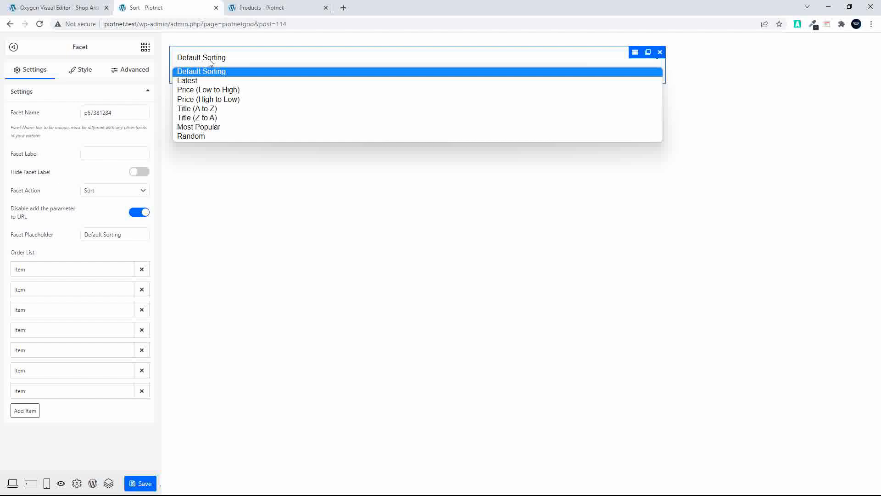
pyautogui.click(78, 269)
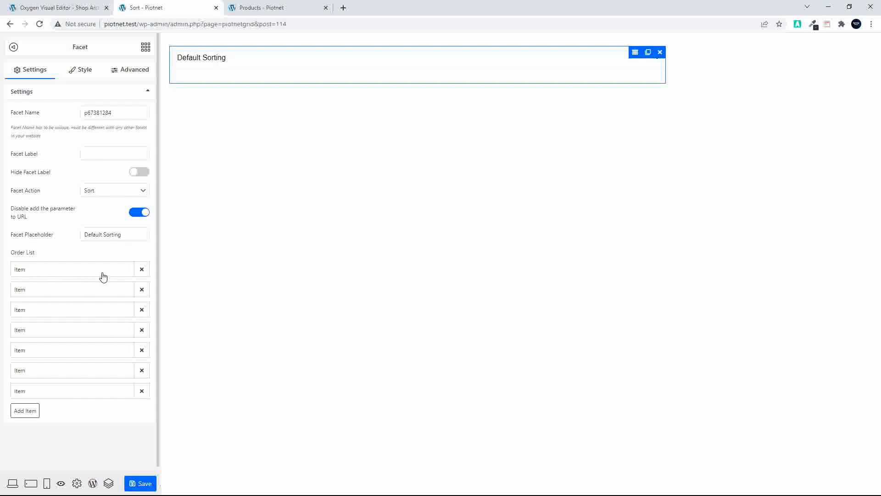
pyautogui.click(68, 275)
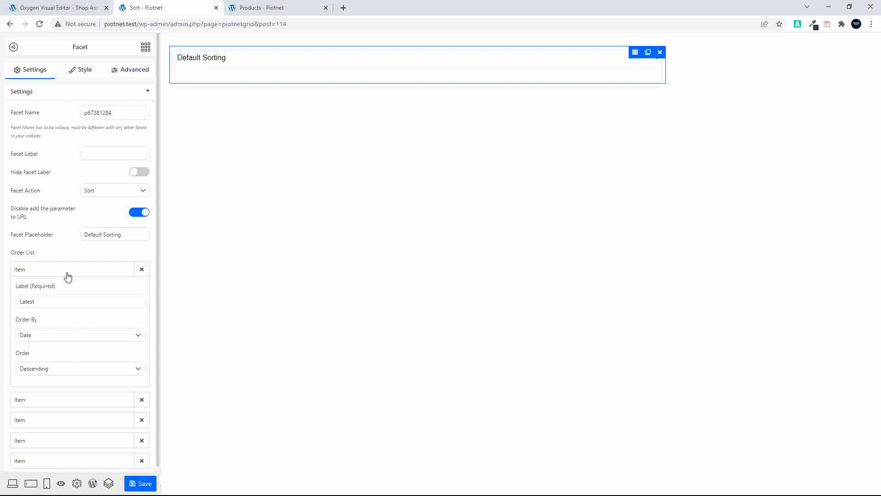
pyautogui.click(68, 274)
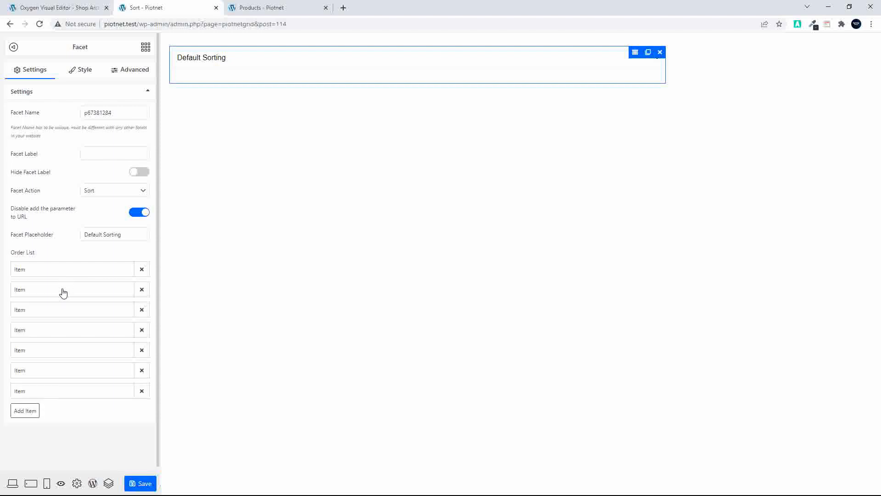
pyautogui.click(63, 293)
pyautogui.click(63, 295)
pyautogui.click(70, 314)
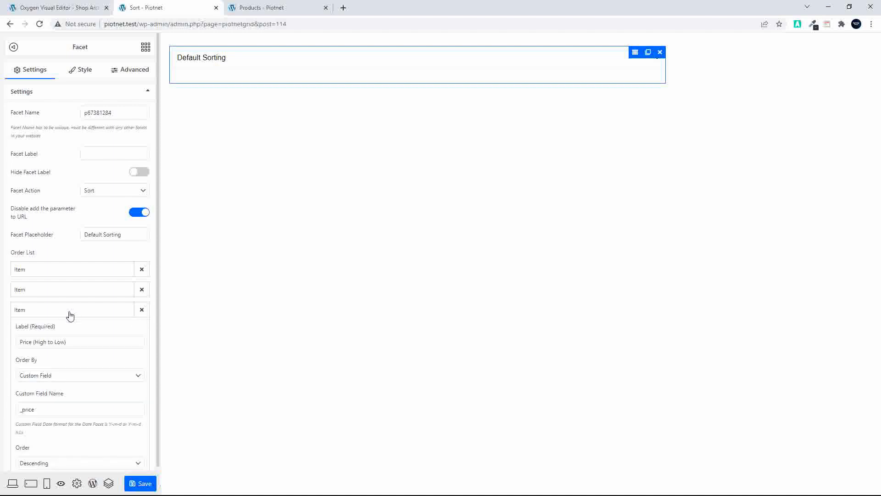
pyautogui.click(69, 316)
pyautogui.click(225, 59)
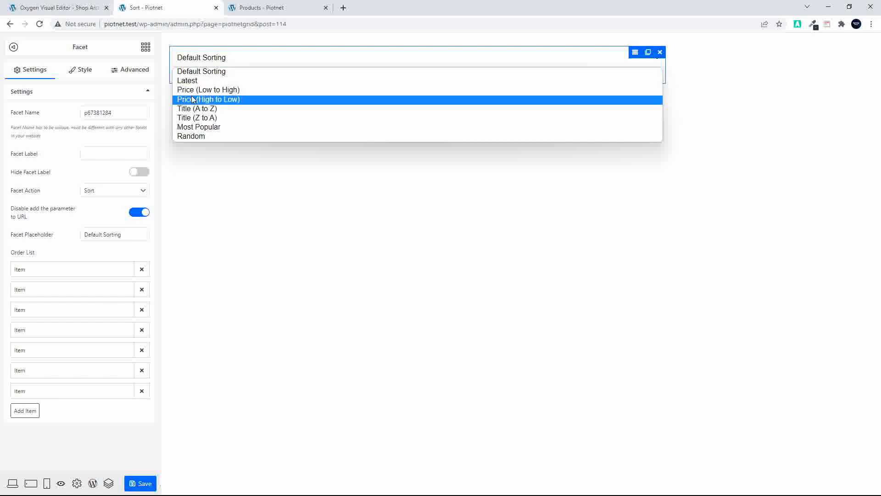
pyautogui.click(173, 159)
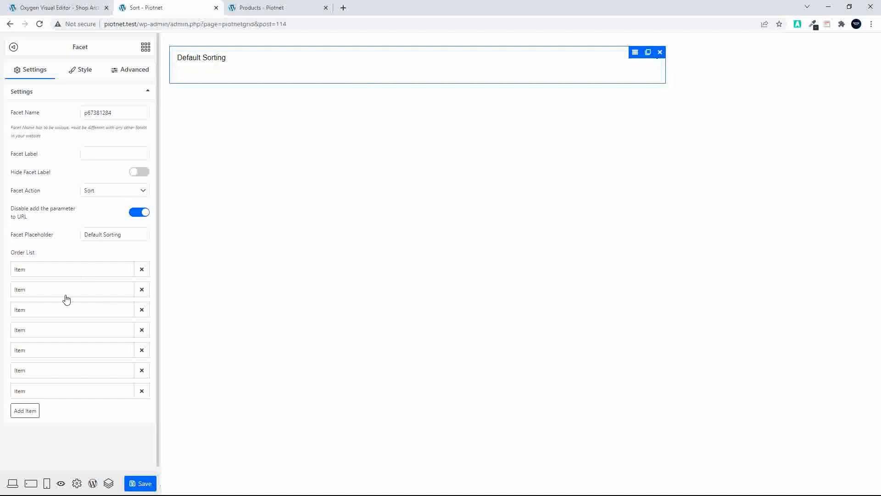
# Reorder the Order List so Price (Low to High) and Price (High to Low) come before Latest
pyautogui.click(21, 314)
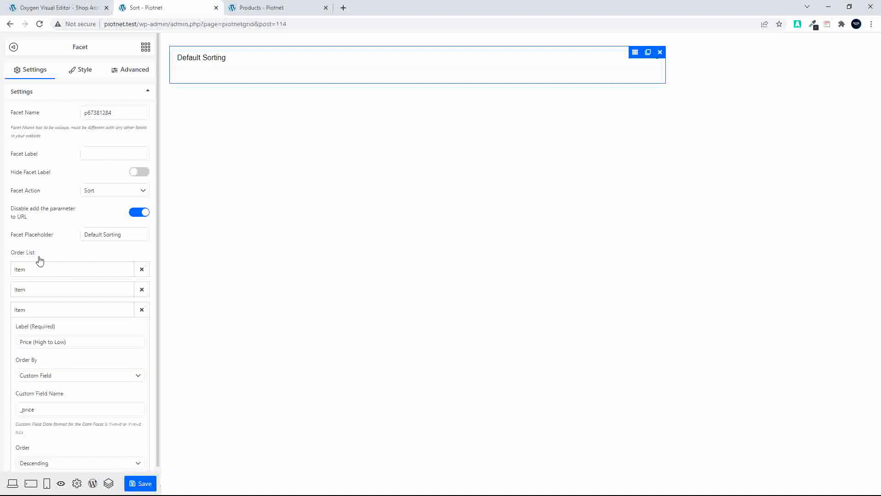
pyautogui.click(19, 314)
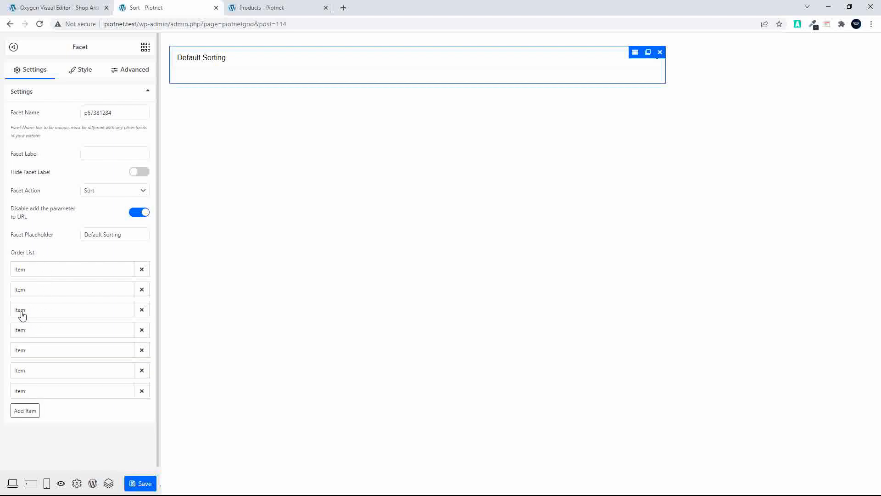
pyautogui.moveTo(23, 314); pyautogui.dragTo(26, 273)
pyautogui.moveTo(19, 311); pyautogui.dragTo(35, 275)
# Check the first two Order List items and the sequence of sort options in the preview dropdown
pyautogui.click(36, 275)
pyautogui.click(35, 275)
pyautogui.click(35, 293)
pyautogui.click(37, 294)
pyautogui.click(205, 62)
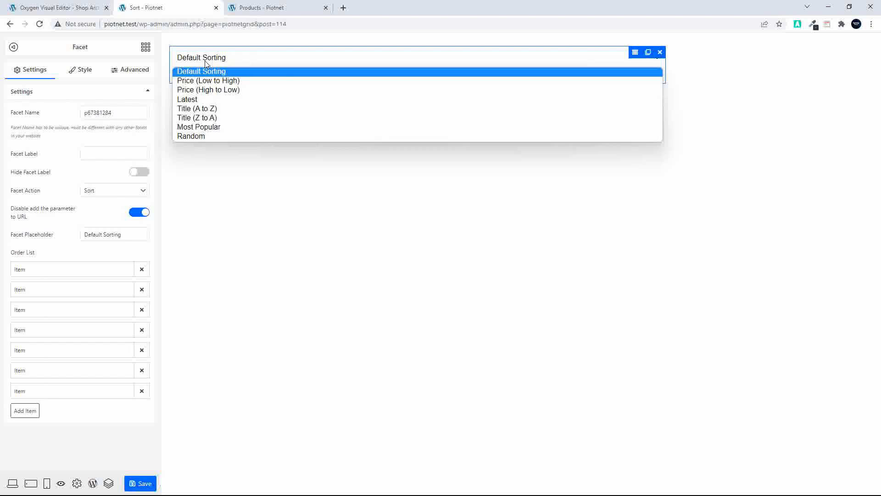
# Save the reordered sort facet and check the sequence of sort options on the reloaded shop page
pyautogui.click(241, 280)
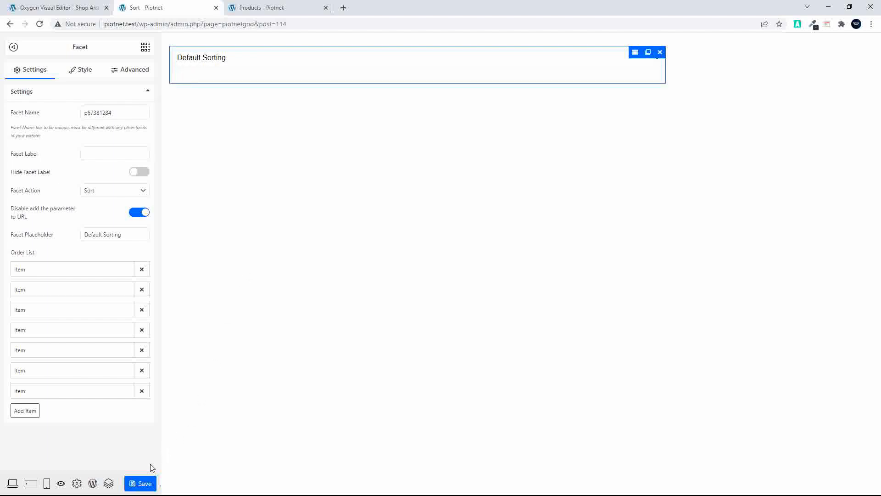
pyautogui.click(142, 486)
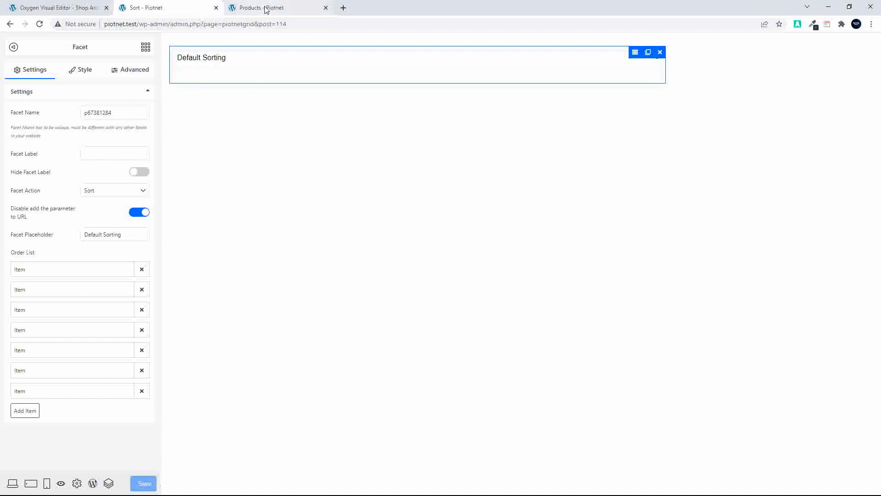
pyautogui.click(265, 8)
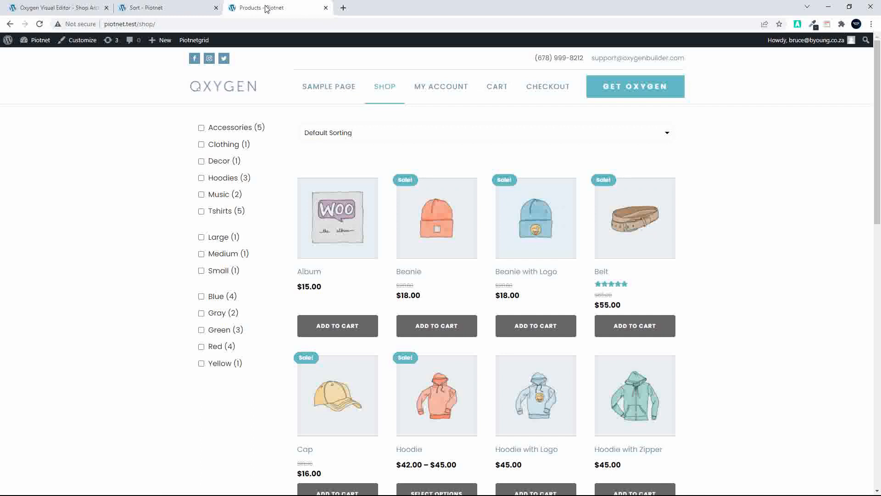
pyautogui.click(347, 136)
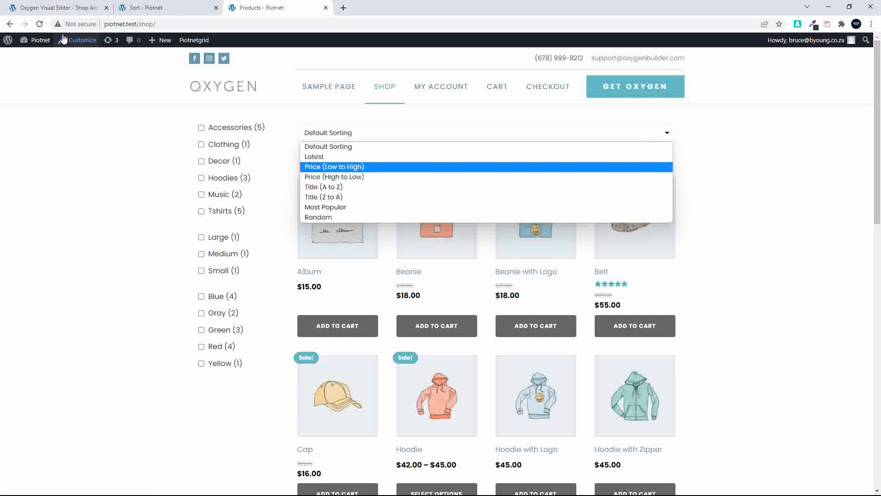
pyautogui.click(349, 167)
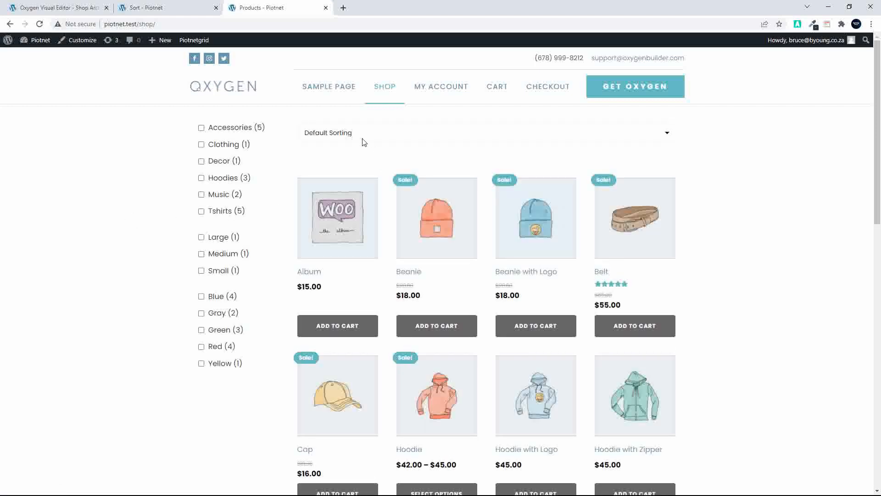
pyautogui.click(364, 142)
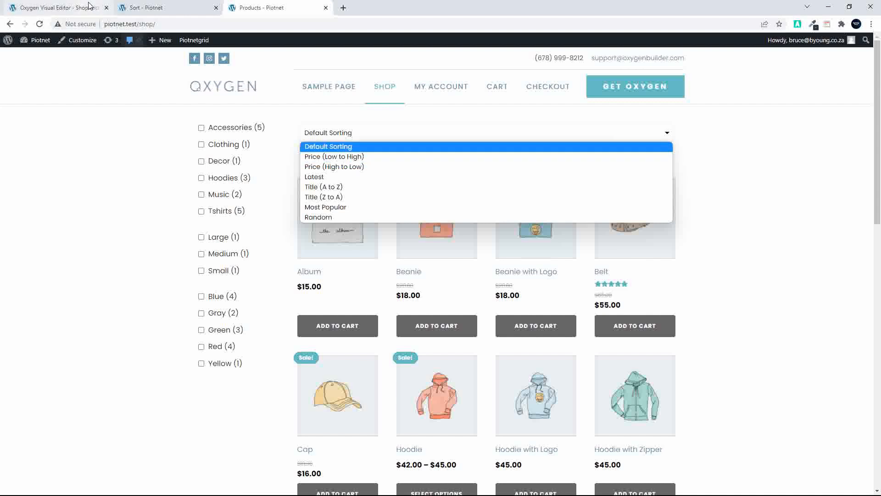
# Compare the sort options in the facet editor's preview dropdown with the shop page's sort facet
pyautogui.click(147, 5)
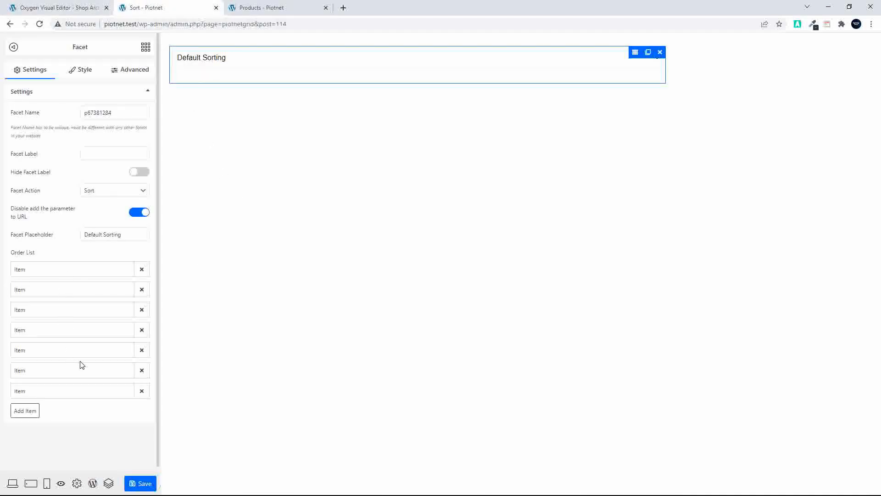
pyautogui.click(228, 62)
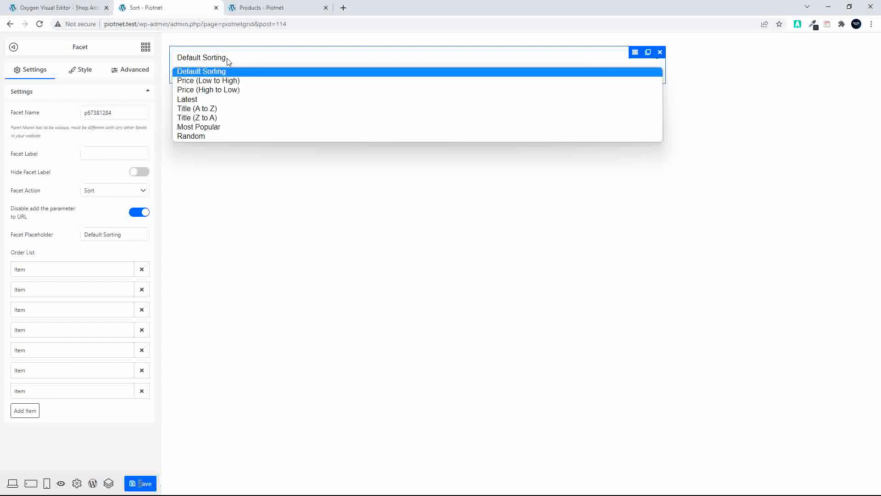
pyautogui.click(235, 177)
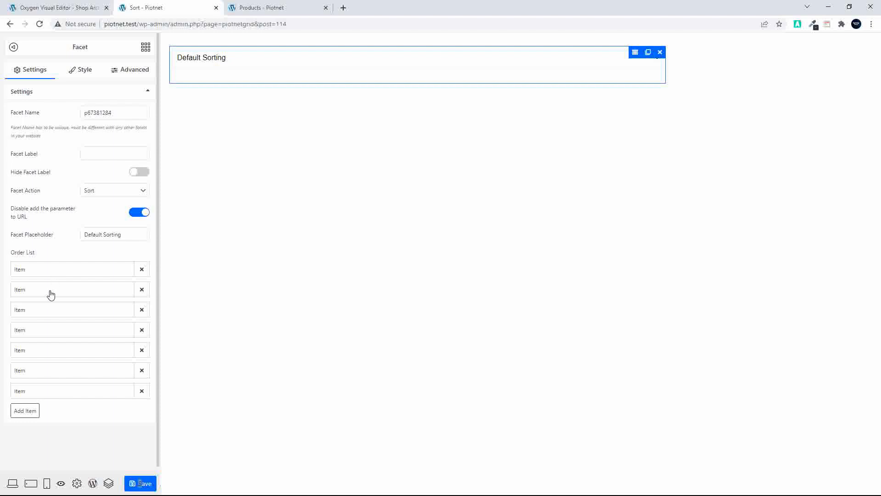
pyautogui.click(270, 8)
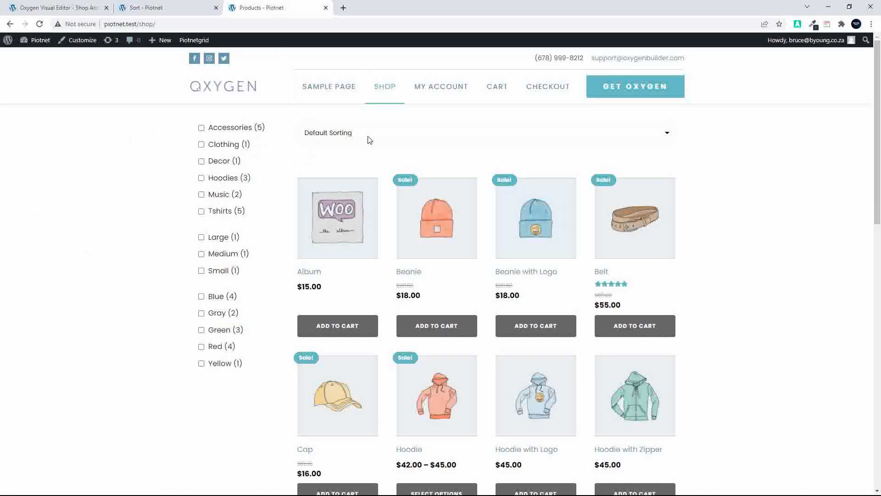
# Set the sort facet's label to "Sort Products", save it and check the label on the reloaded shop page
pyautogui.click(155, 10)
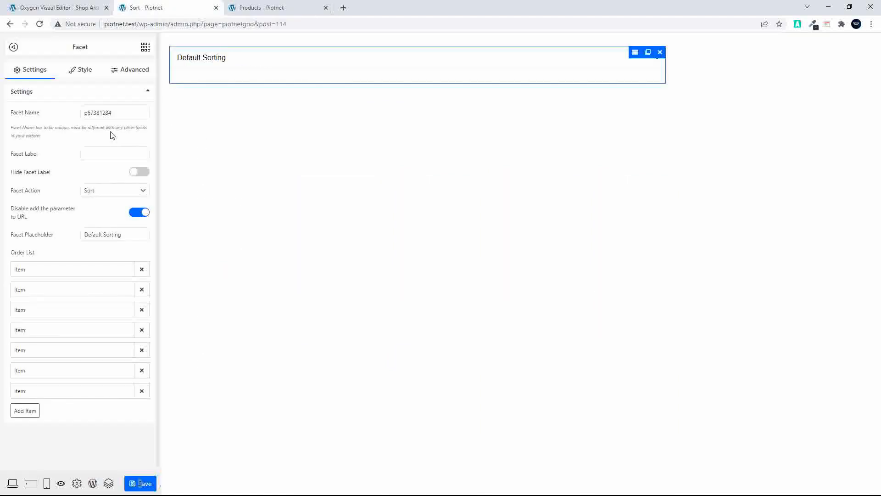
pyautogui.click(100, 153)
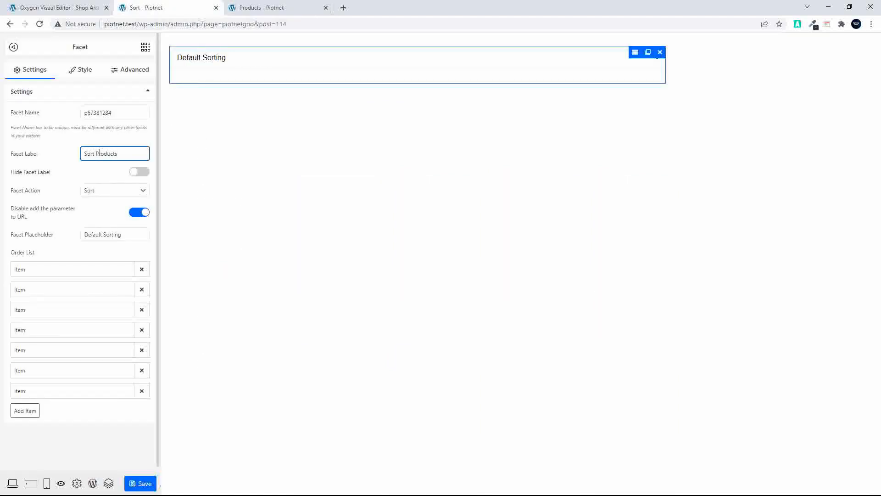
pyautogui.click(137, 483)
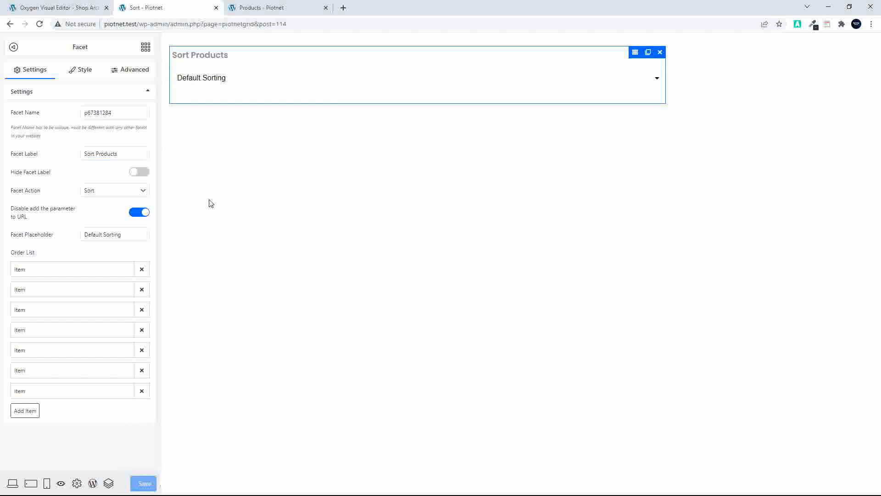
pyautogui.click(268, 10)
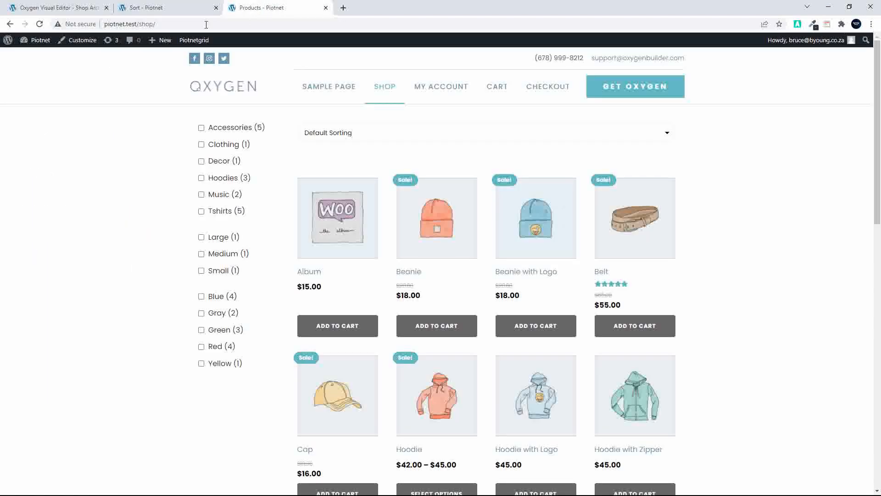
pyautogui.click(40, 24)
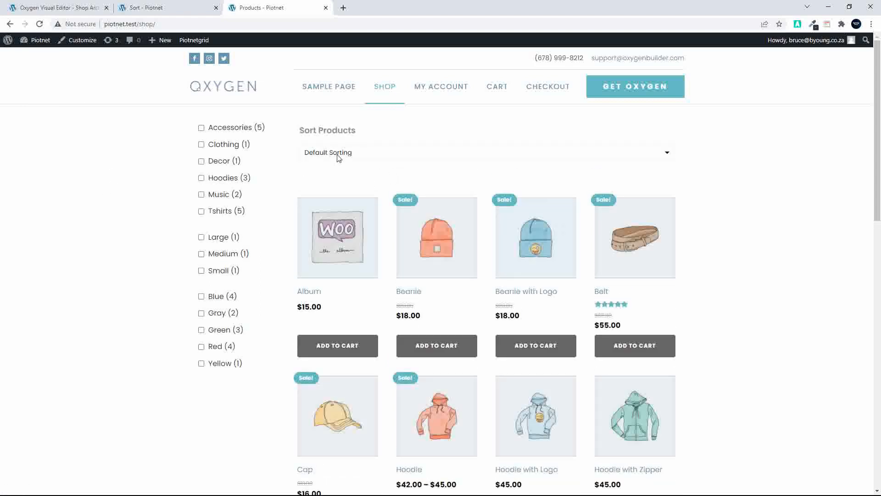
# Remove the "Sort Products" label from the sort facet and save the facet
pyautogui.click(162, 8)
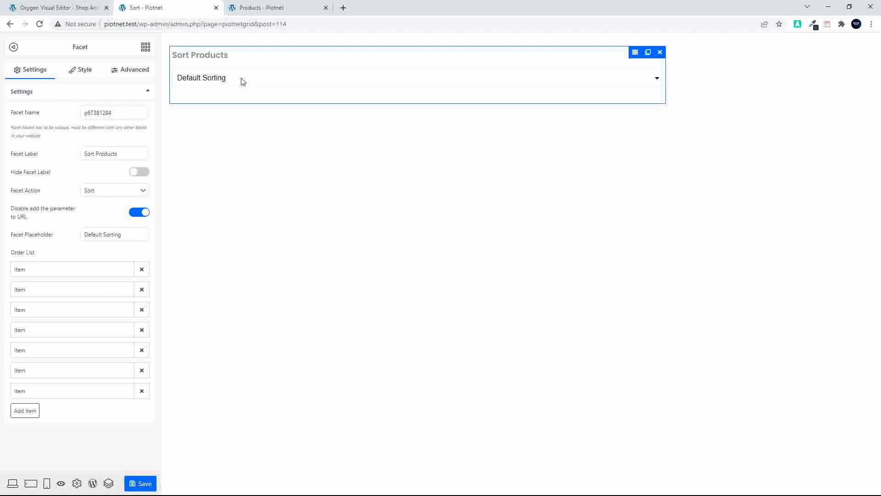
pyautogui.moveTo(127, 152); pyautogui.dragTo(53, 152)
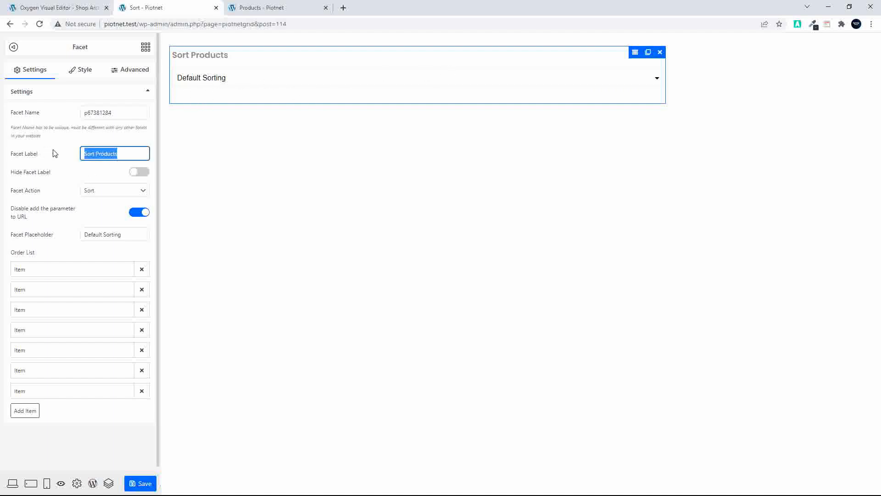
pyautogui.press('BackSpace')
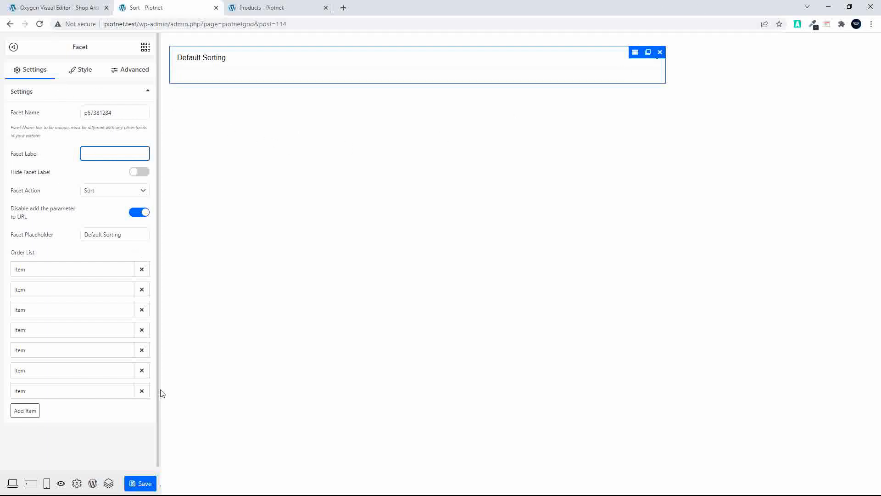
pyautogui.click(137, 487)
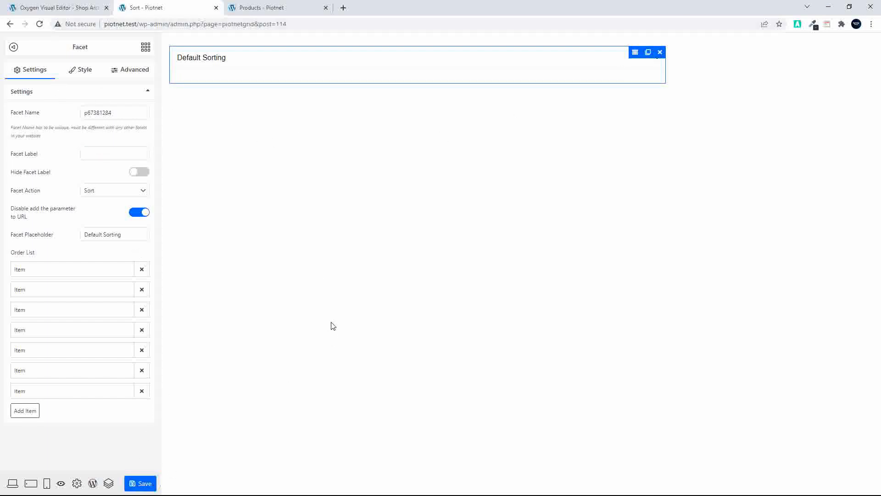
# Reload the shop page and check the unlabelled sort dropdown's options, then return to the facet editor
pyautogui.click(270, 8)
pyautogui.click(44, 27)
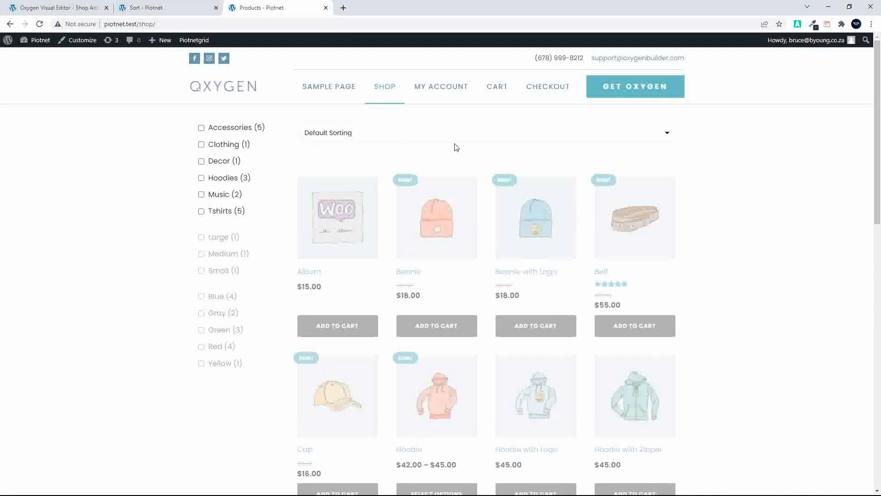
pyautogui.click(498, 134)
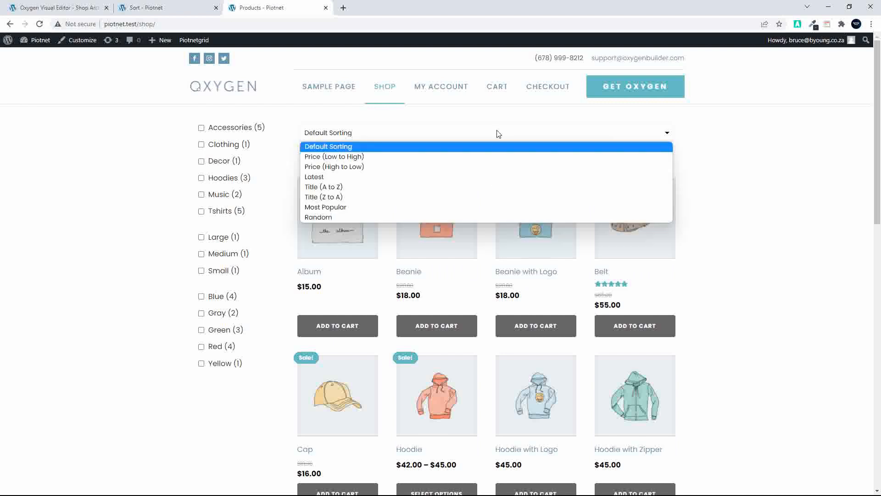
pyautogui.click(498, 134)
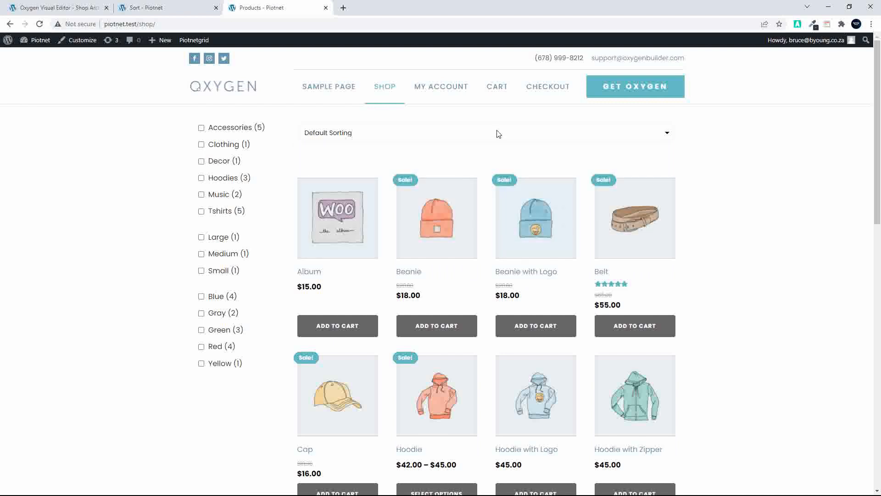
pyautogui.click(167, 6)
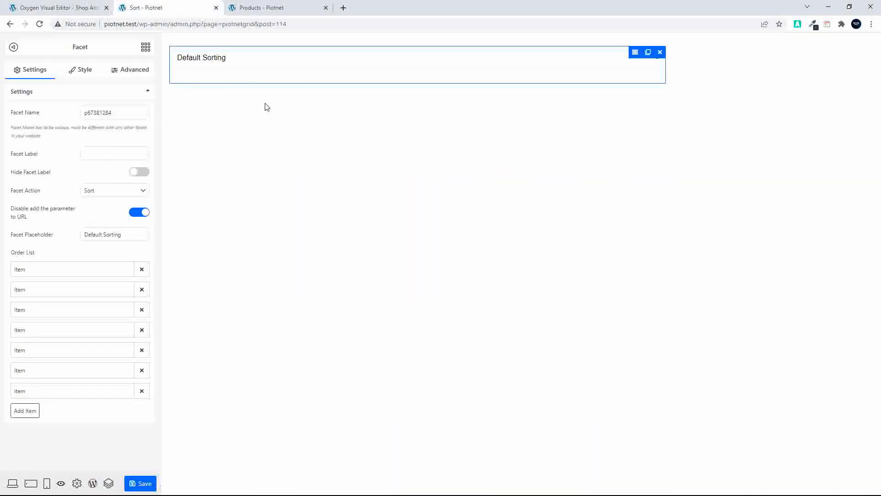